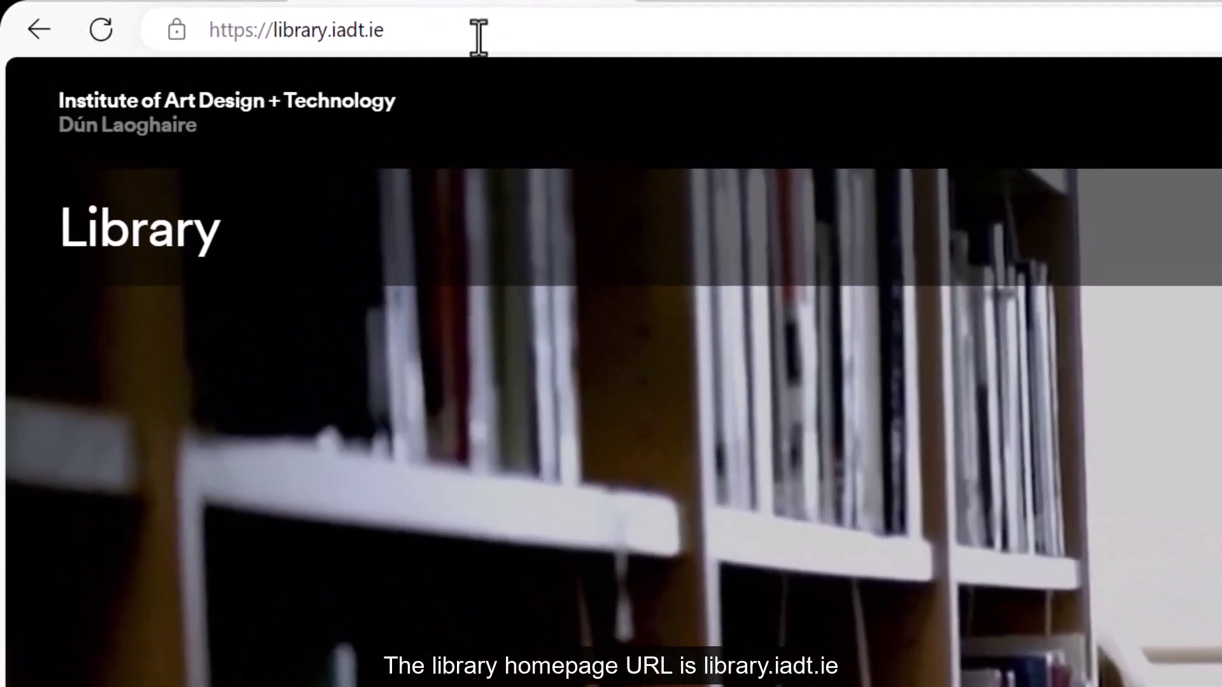
Search the IADT library homepage at library.iadt.ie for "marketing".
{"action": "left_click", "coordinate": [350, 26]}
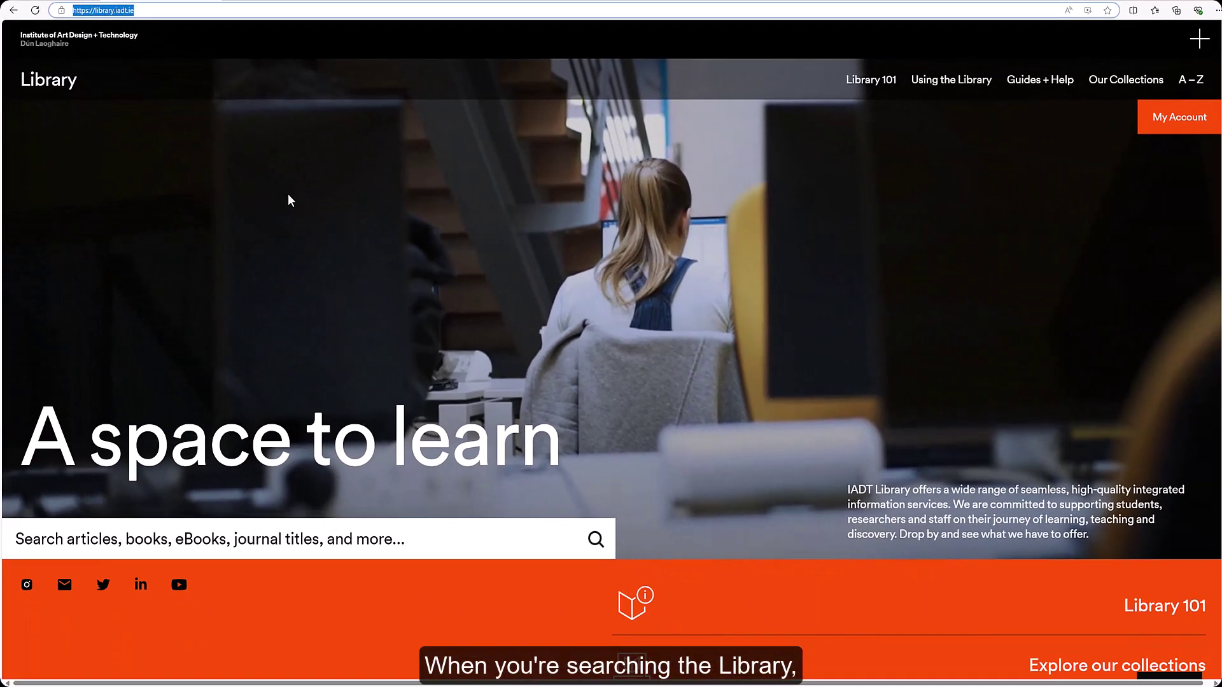
{"action": "left_click", "coordinate": [374, 255]}
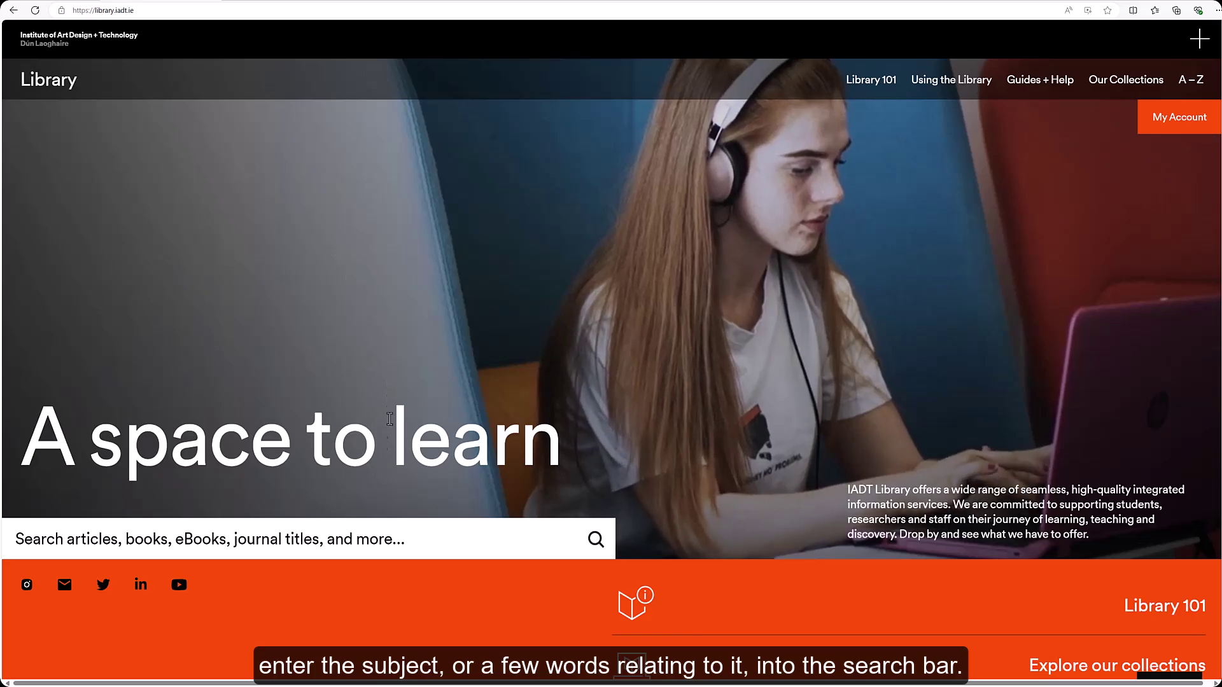
{"action": "left_click", "coordinate": [323, 530]}
{"action": "type", "text": "marketing"}
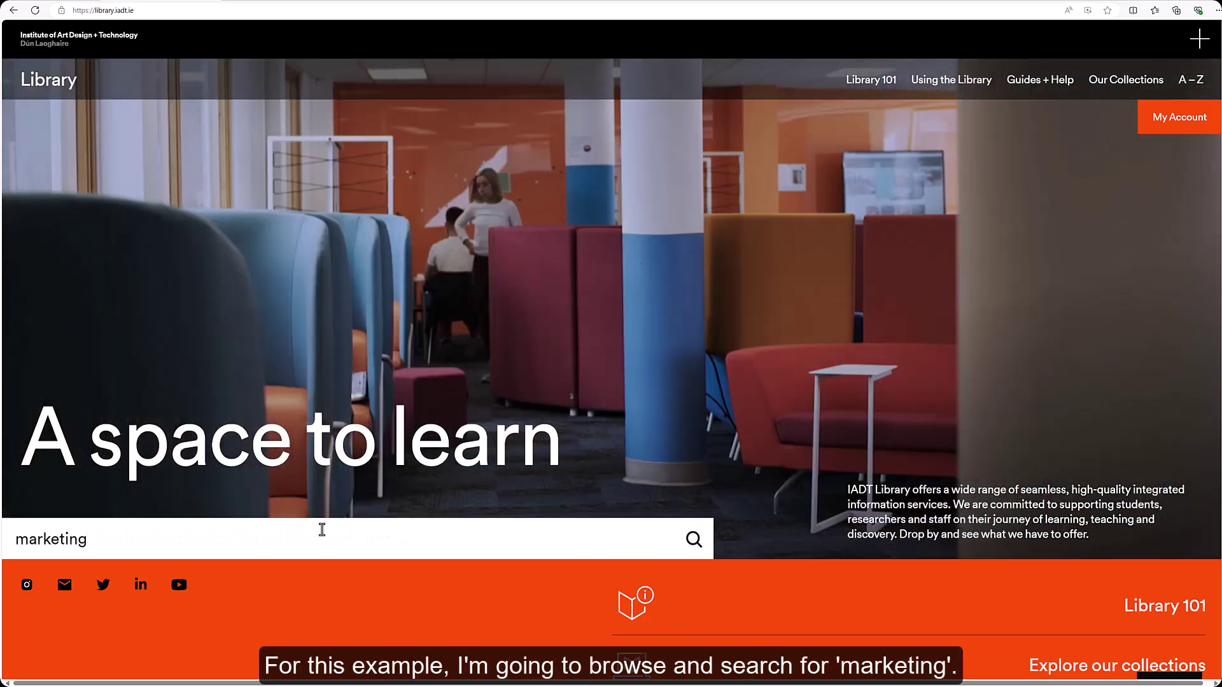
{"action": "left_click", "coordinate": [694, 540]}
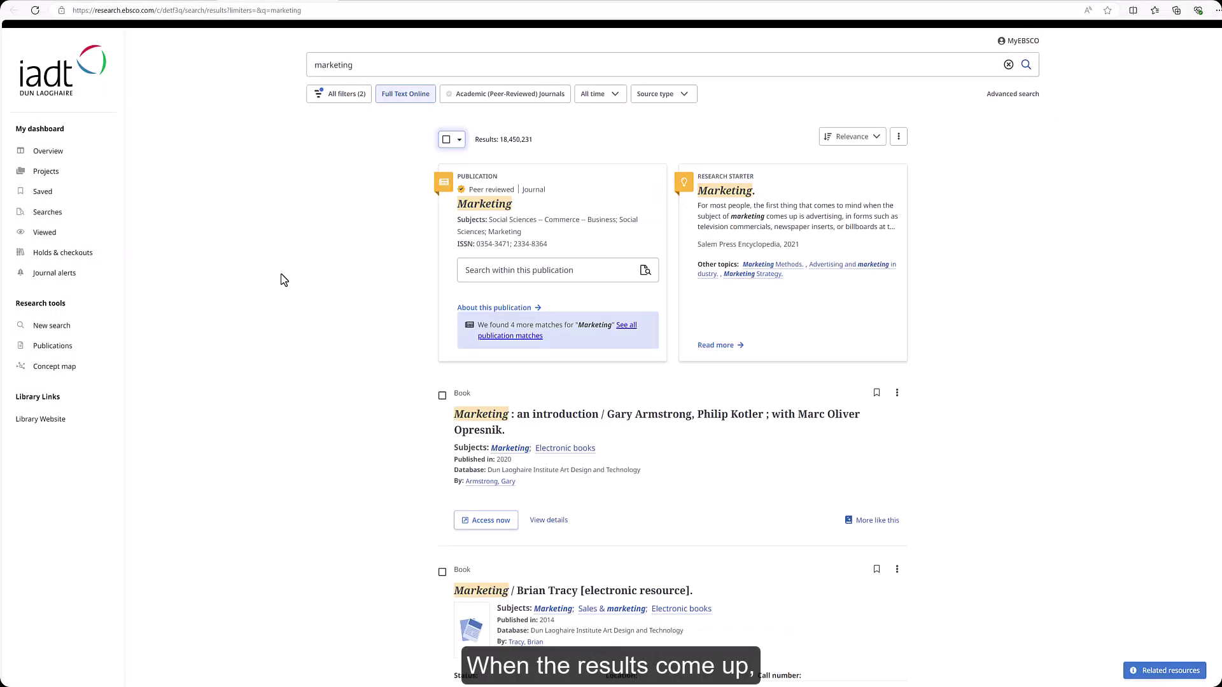
Browse the marketing results and try limiting the source type to Books and eBooks.
{"action": "scroll", "coordinate": [284, 280], "scroll_direction": "down", "scroll_amount": 6}
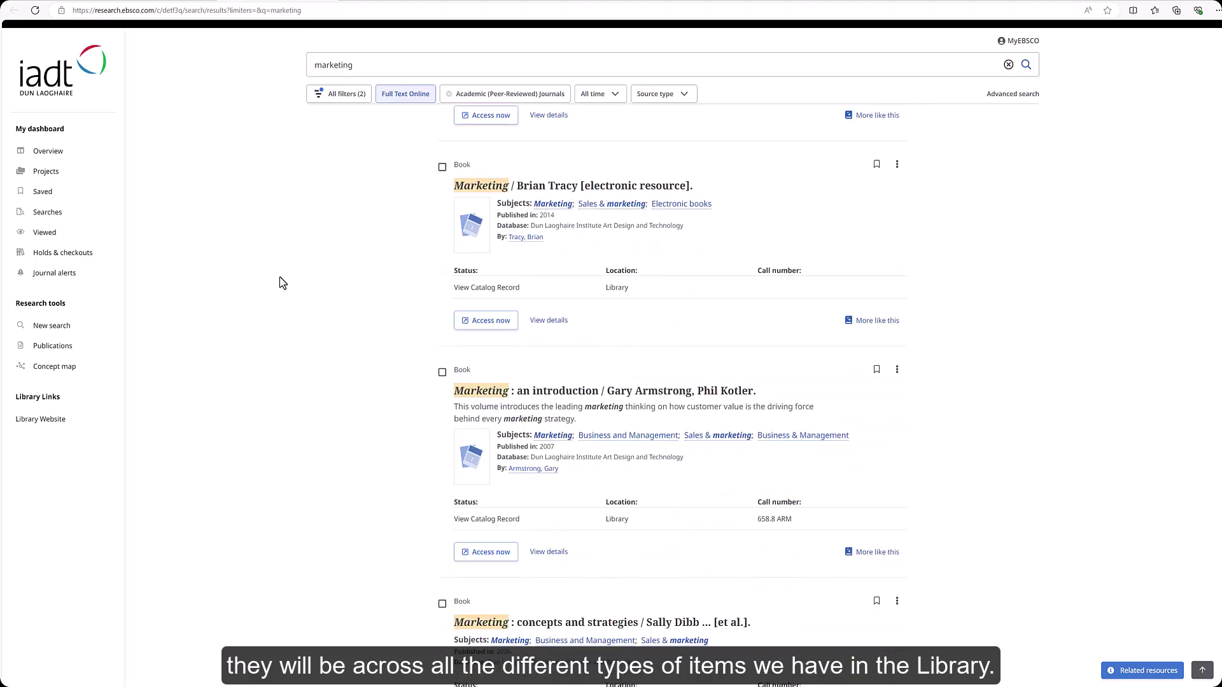
{"action": "scroll", "coordinate": [283, 282], "scroll_direction": "down", "scroll_amount": 5}
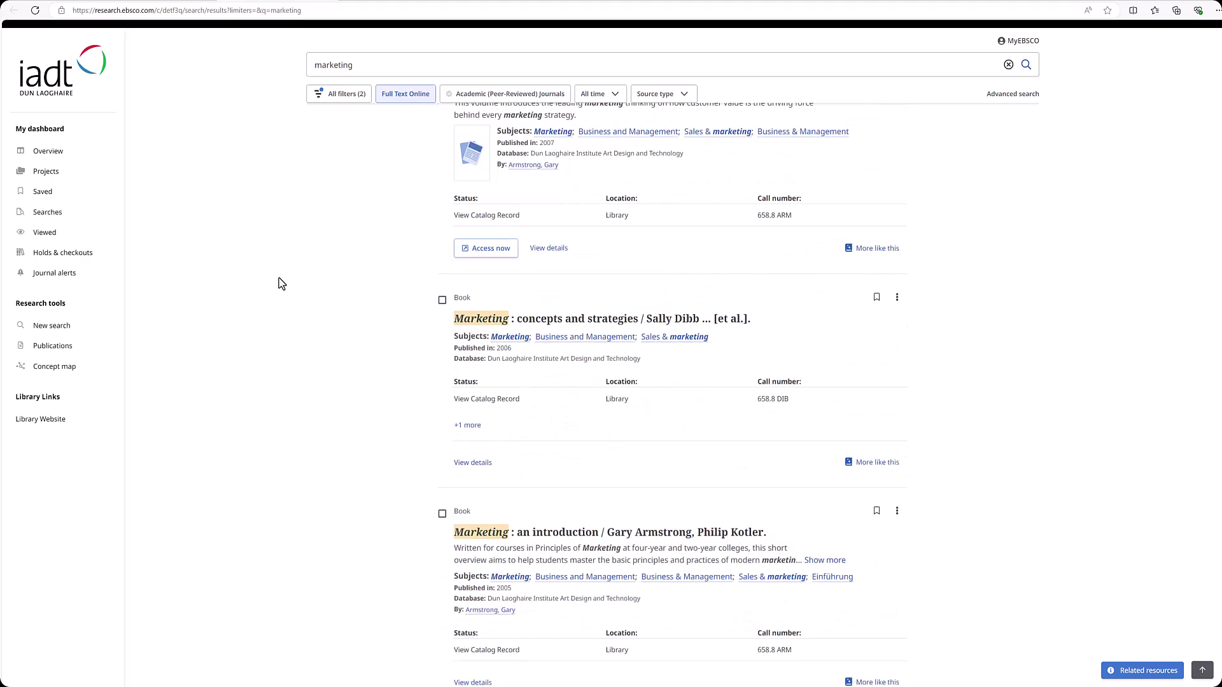
{"action": "scroll", "coordinate": [282, 283], "scroll_direction": "down", "scroll_amount": 4}
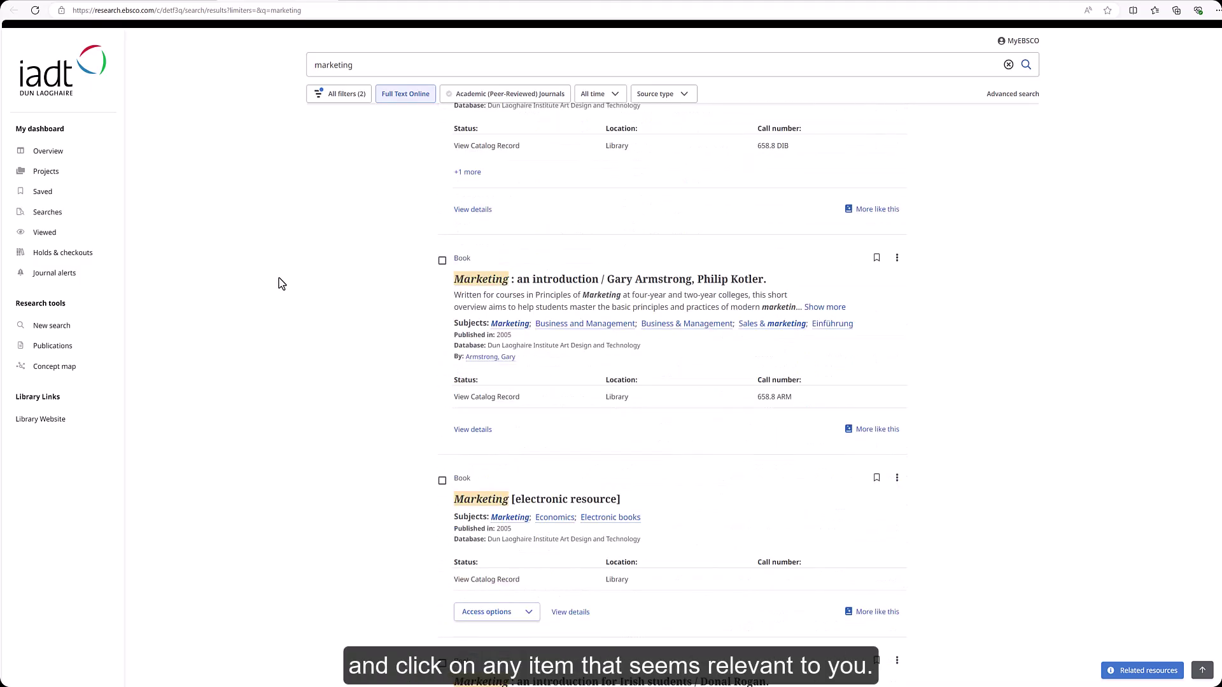
{"action": "scroll", "coordinate": [282, 282], "scroll_direction": "up", "scroll_amount": 12}
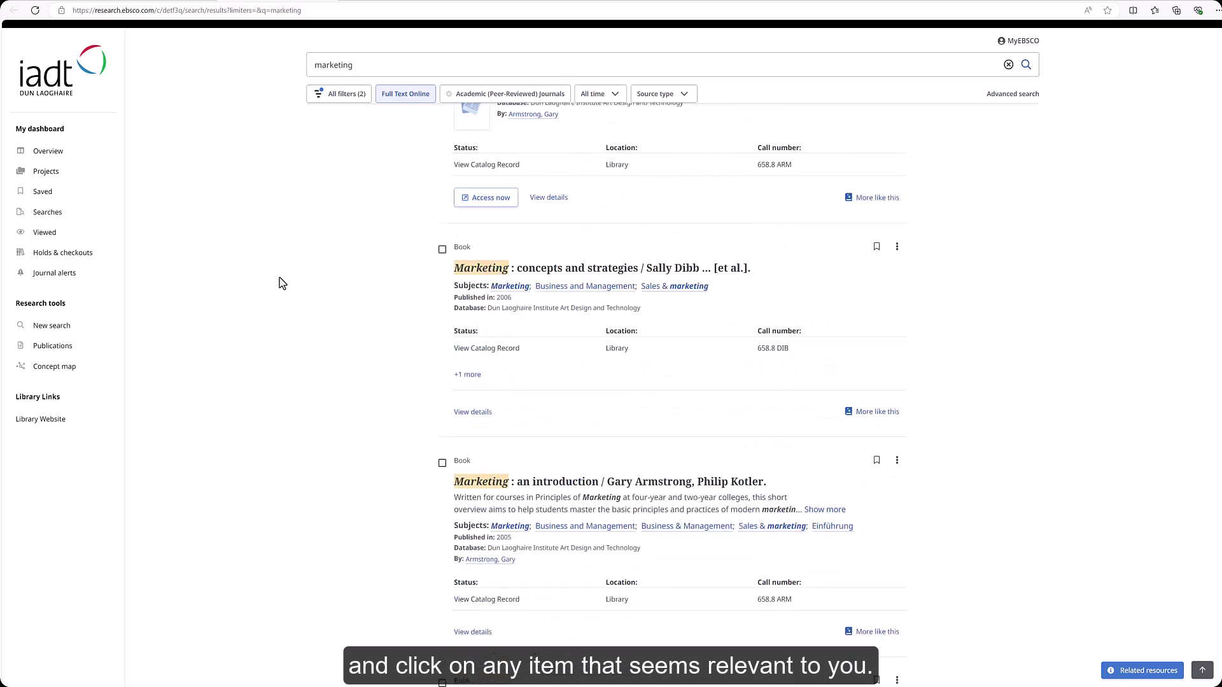
{"action": "scroll", "coordinate": [283, 283], "scroll_direction": "up", "scroll_amount": 4}
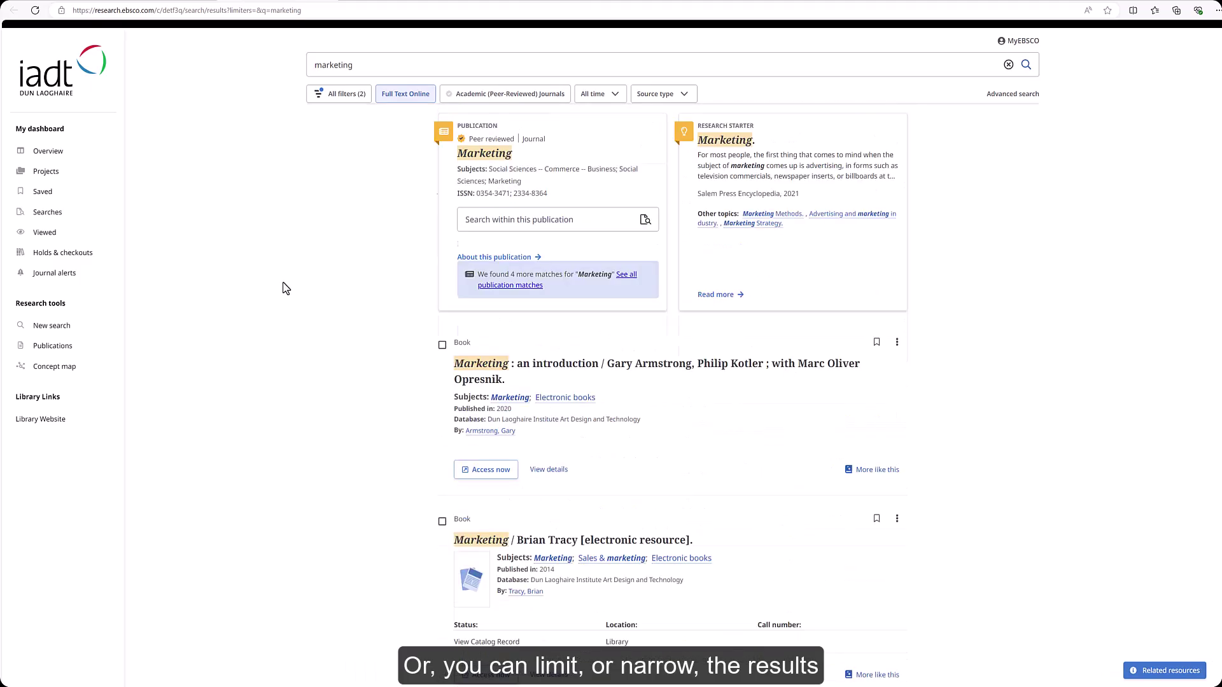
{"action": "left_click", "coordinate": [643, 102]}
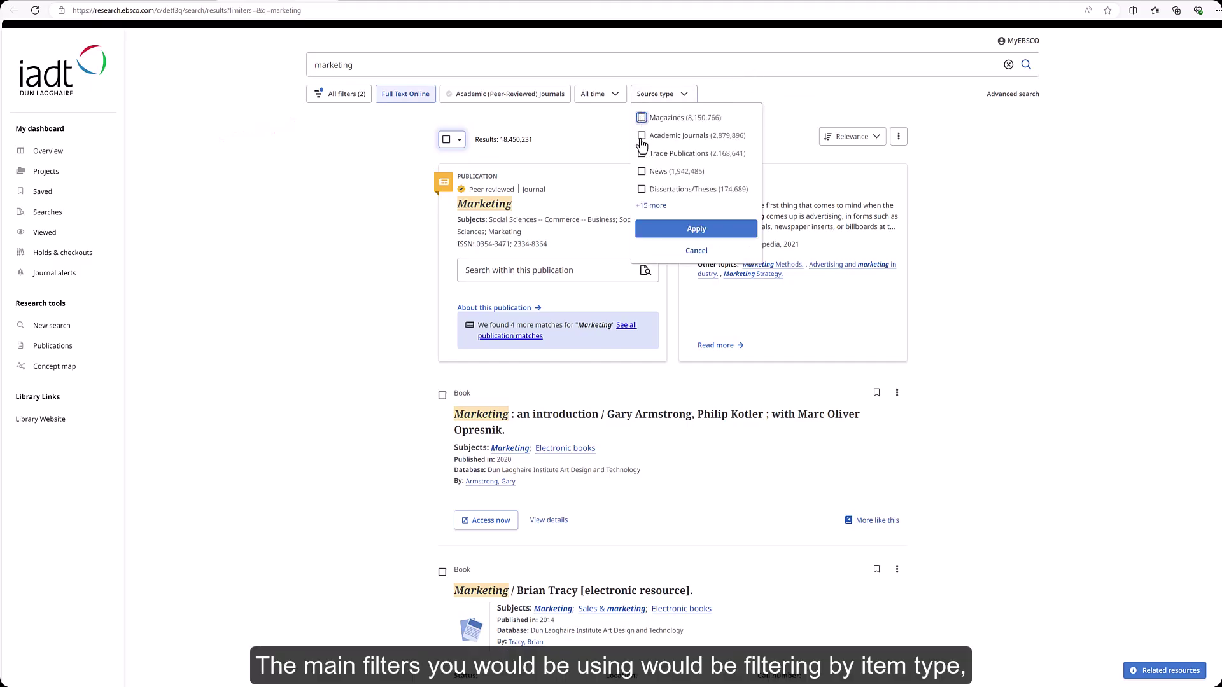
{"action": "left_click", "coordinate": [652, 206]}
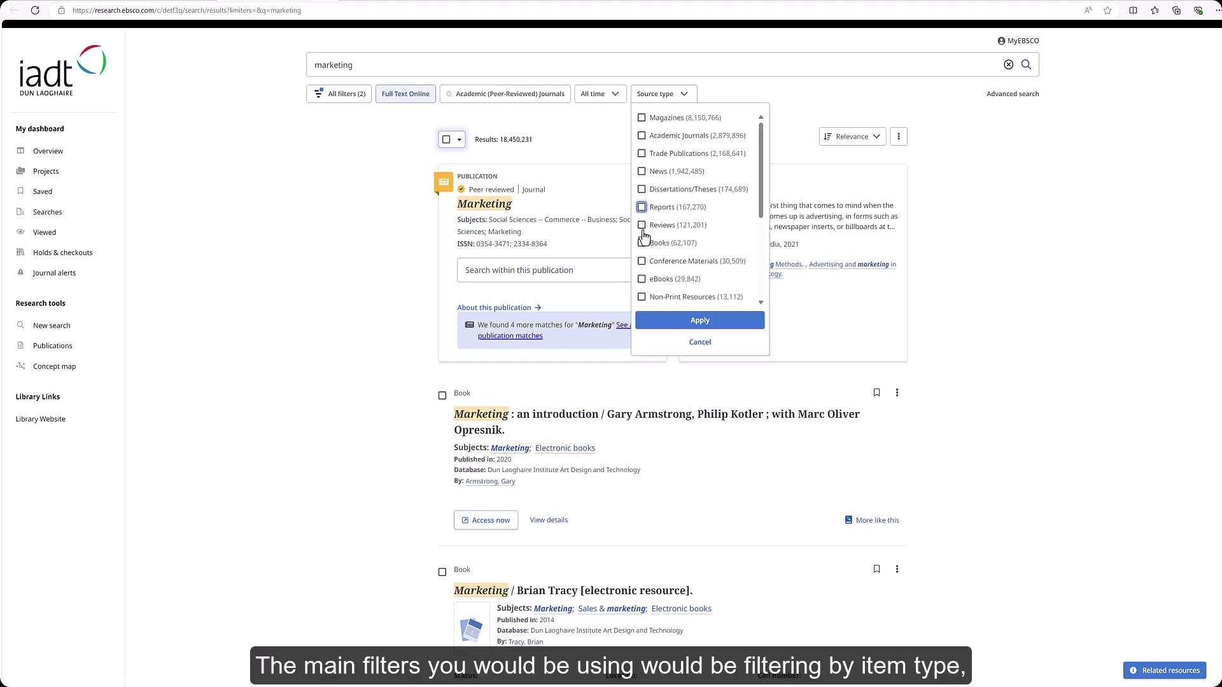
{"action": "left_click", "coordinate": [642, 281]}
{"action": "left_click", "coordinate": [641, 243]}
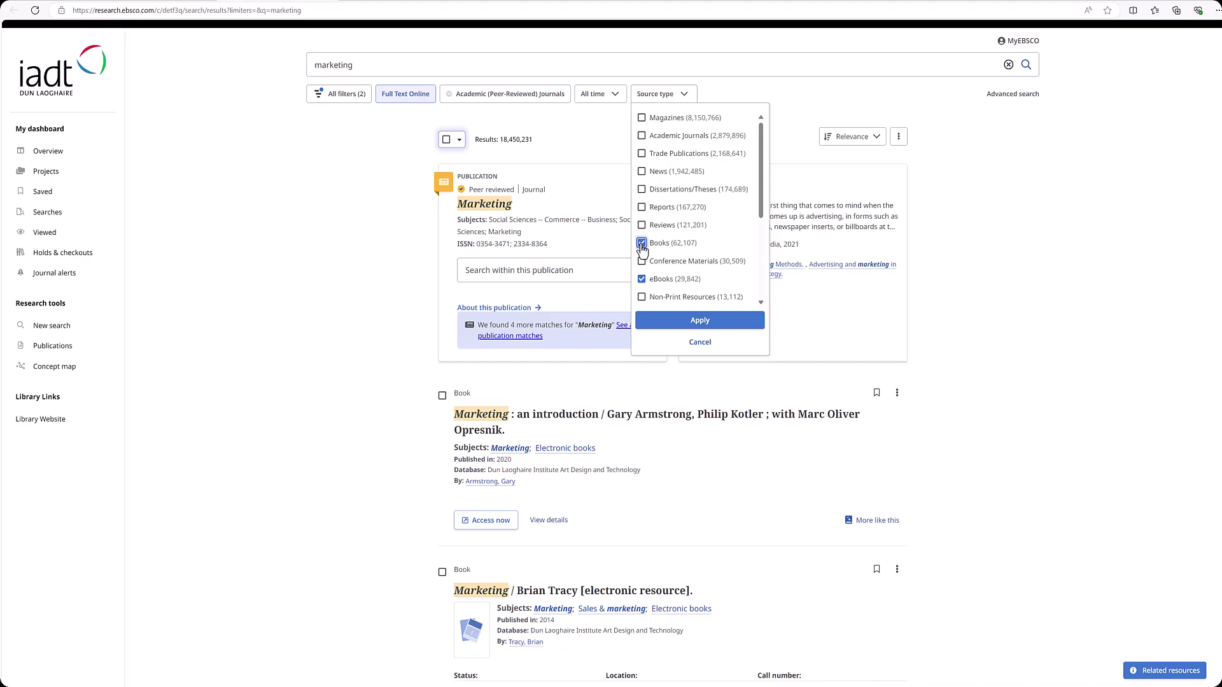
{"action": "left_click", "coordinate": [246, 199]}
Set the published date filter to the past 5 years, view the source type options and apply the filters.
{"action": "left_click", "coordinate": [317, 98]}
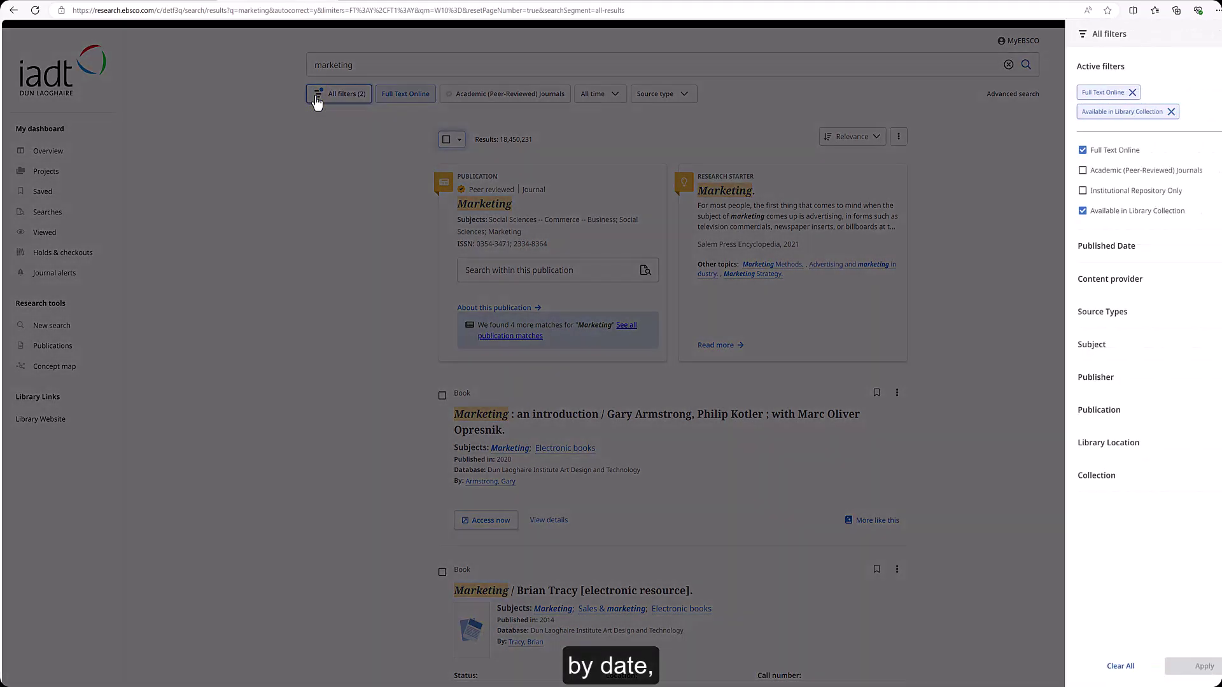
{"action": "left_click", "coordinate": [1103, 251]}
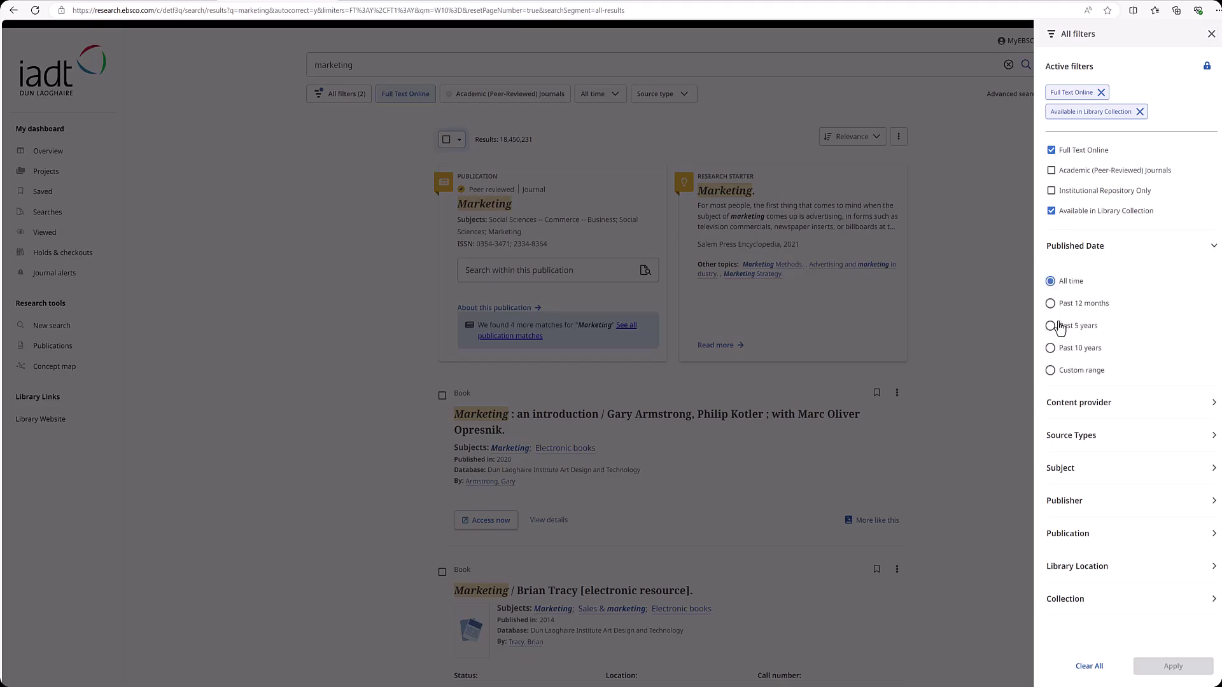
{"action": "left_click", "coordinate": [1060, 330]}
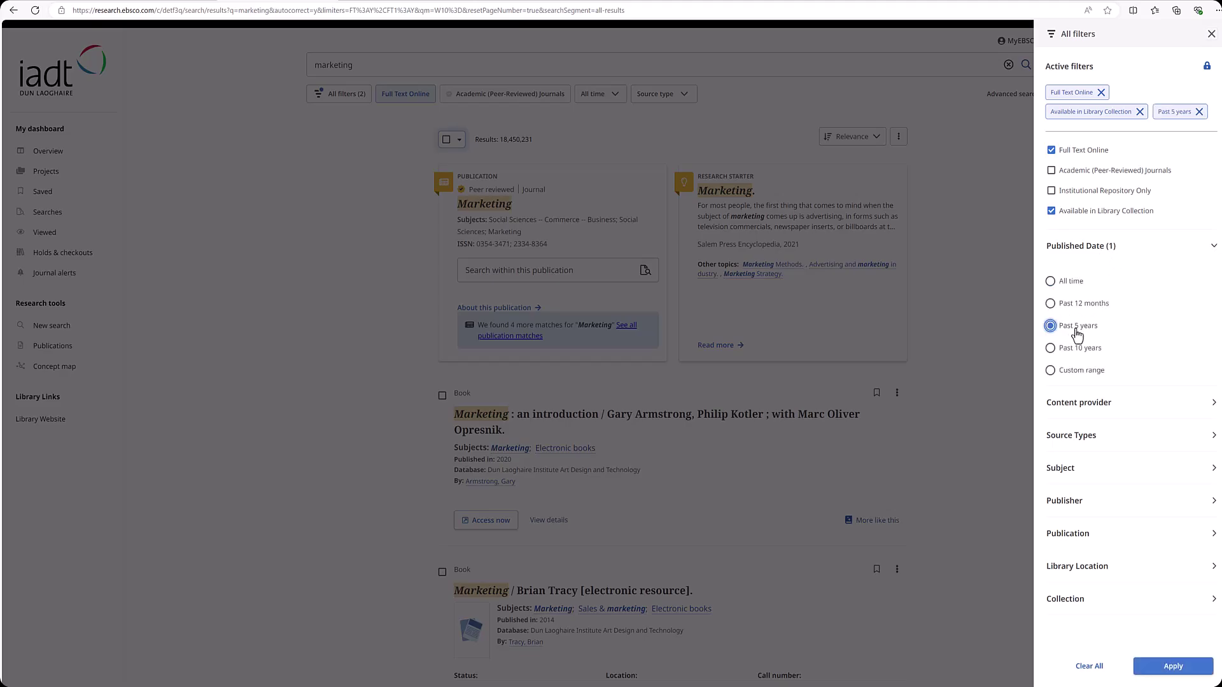
{"action": "left_click", "coordinate": [1118, 443]}
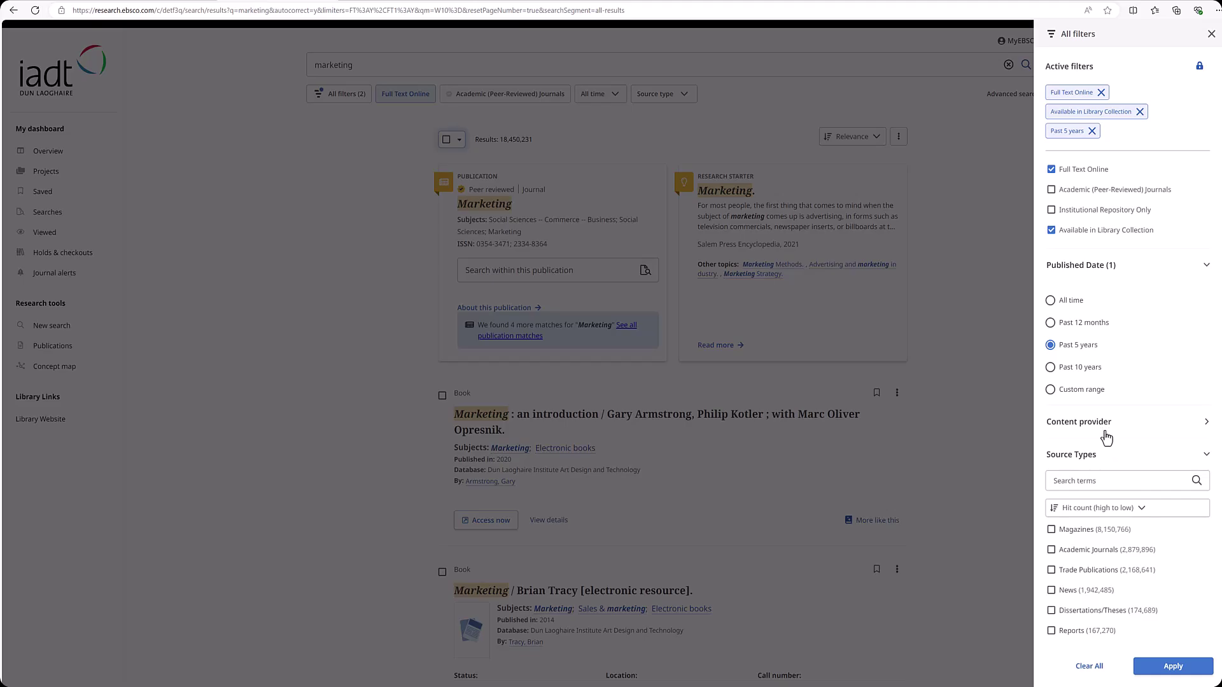
{"action": "scroll", "coordinate": [1067, 543], "scroll_direction": "down", "scroll_amount": 2}
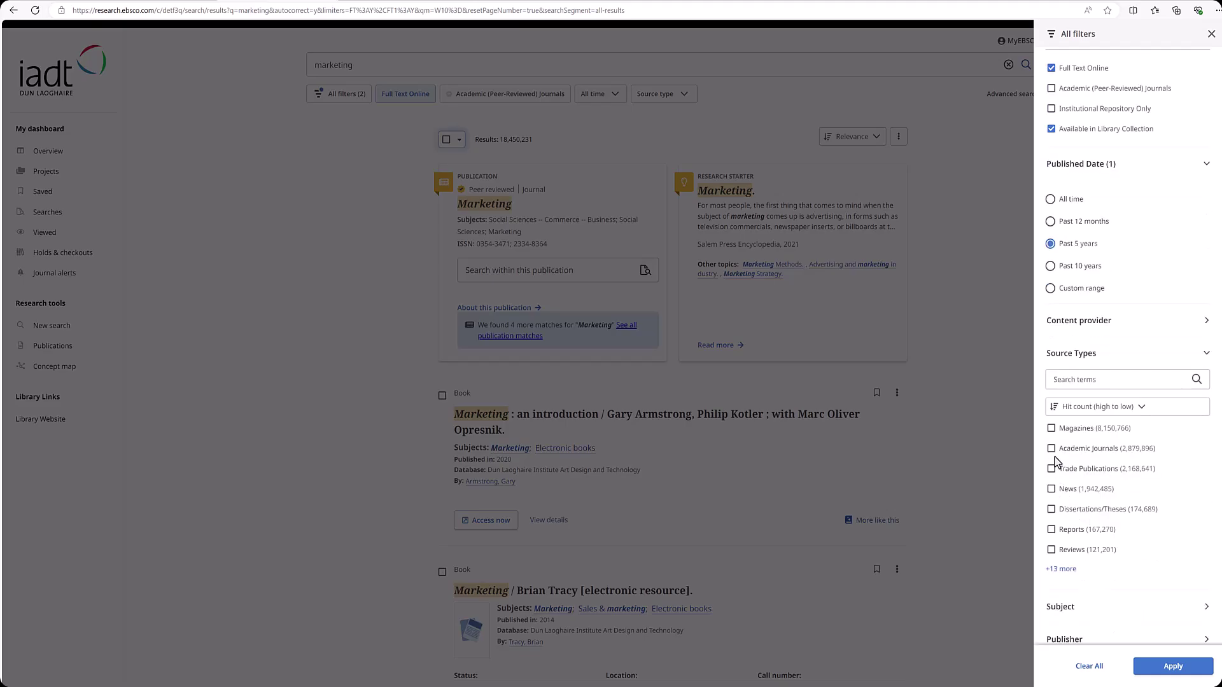
{"action": "left_click", "coordinate": [1179, 673]}
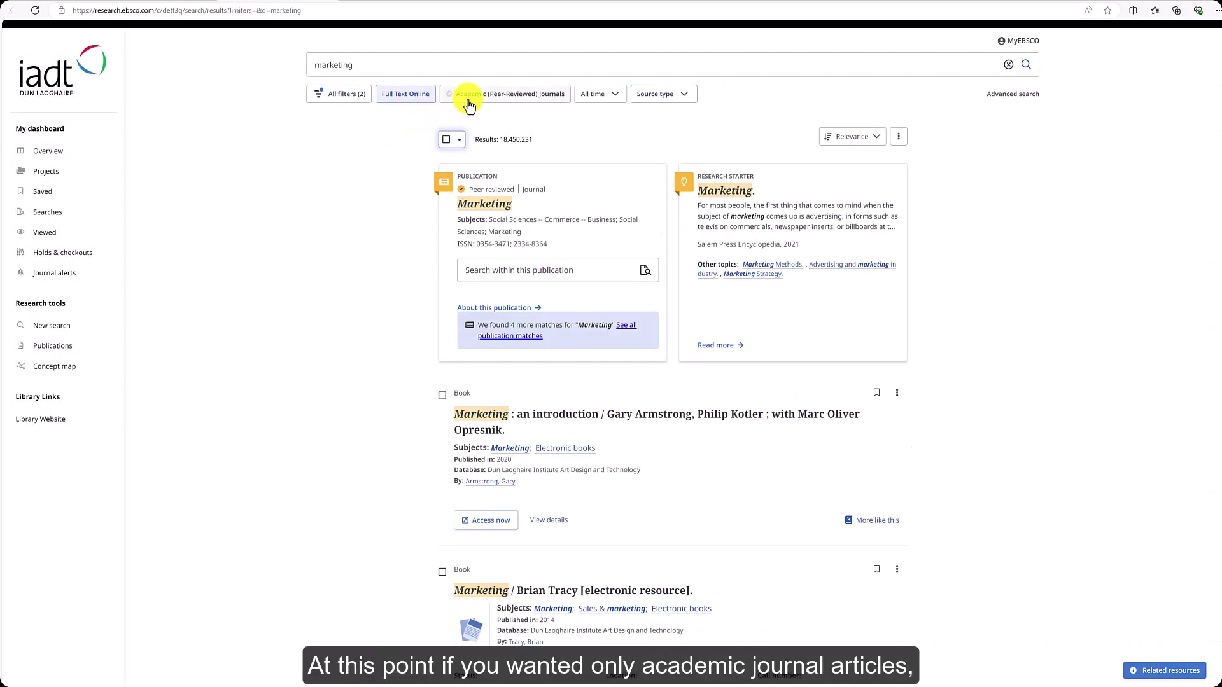
Limit the results to Academic (Peer-Reviewed) Journals and set the published date to the past 5 years.
{"action": "left_click", "coordinate": [468, 101]}
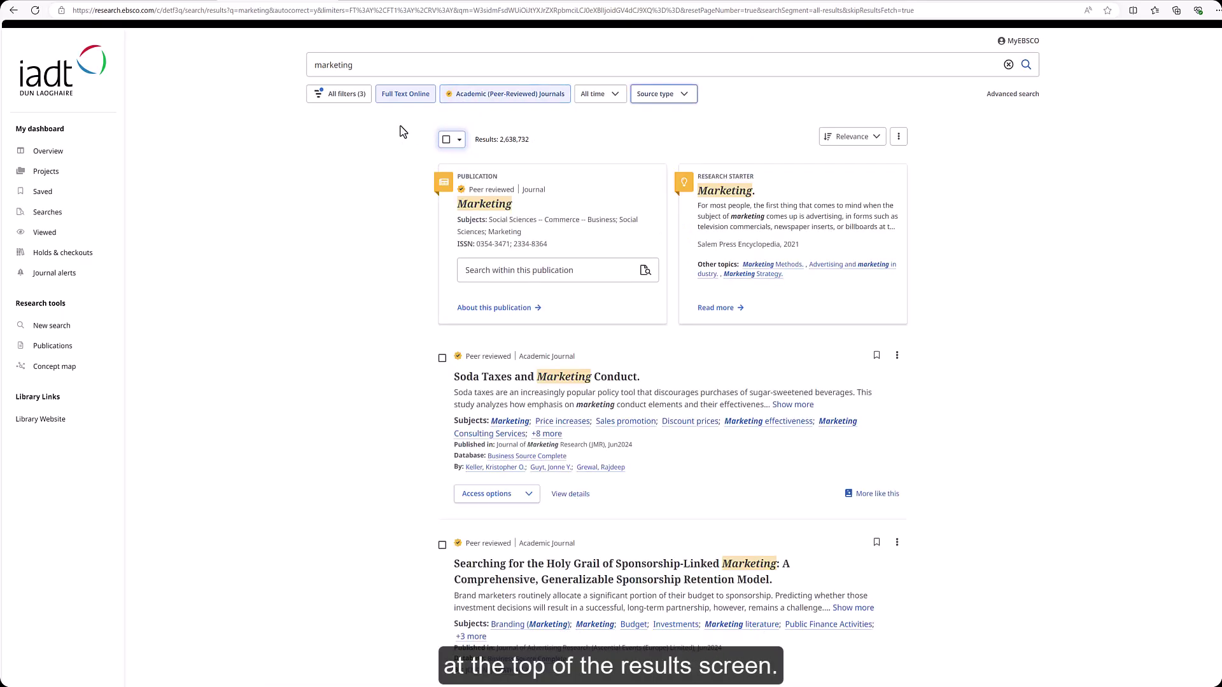
{"action": "left_click", "coordinate": [317, 96]}
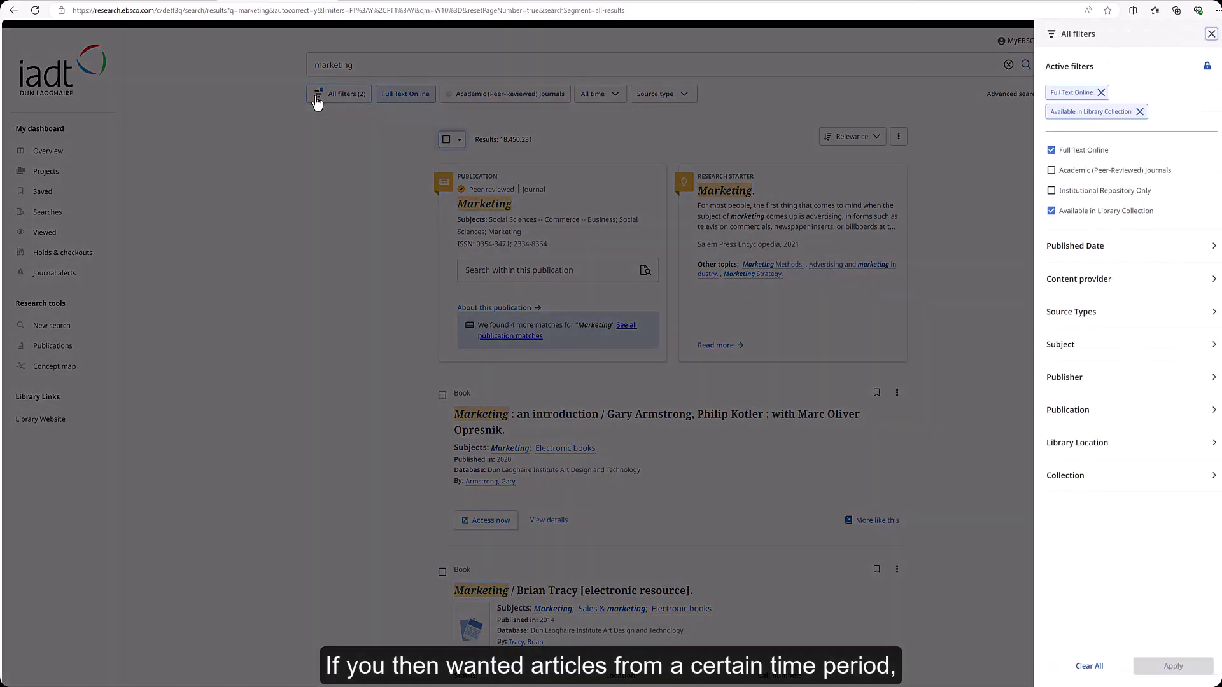
{"action": "left_click", "coordinate": [1102, 251]}
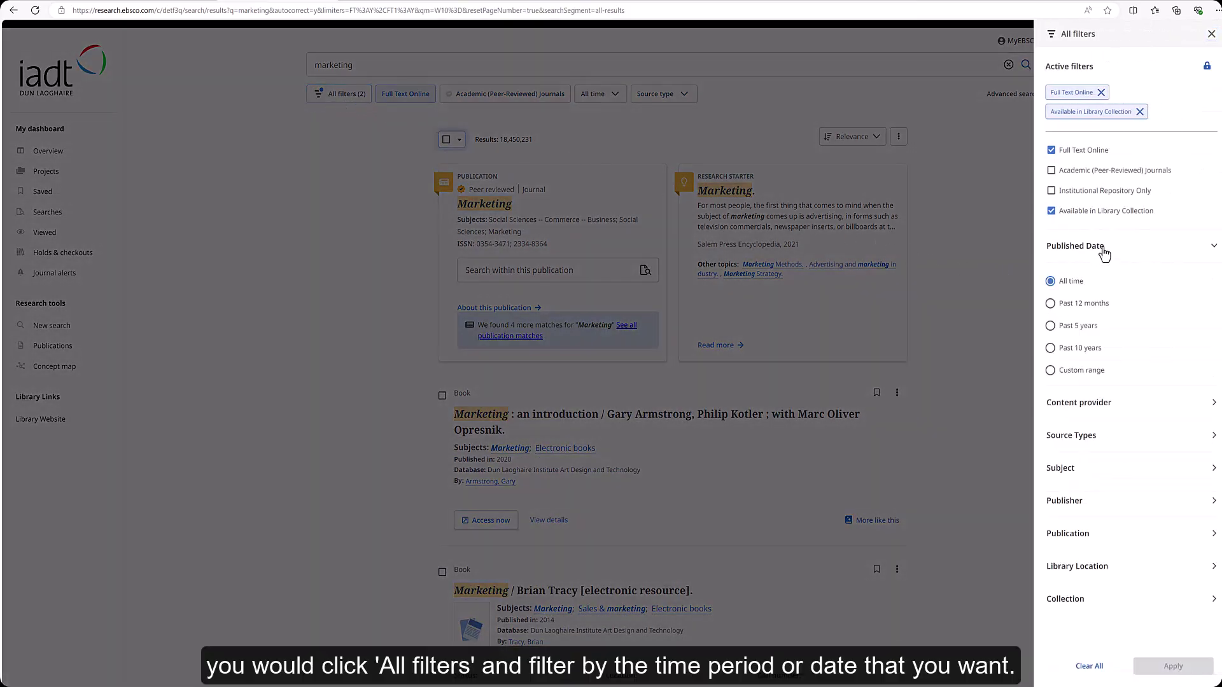
{"action": "left_click", "coordinate": [1058, 328]}
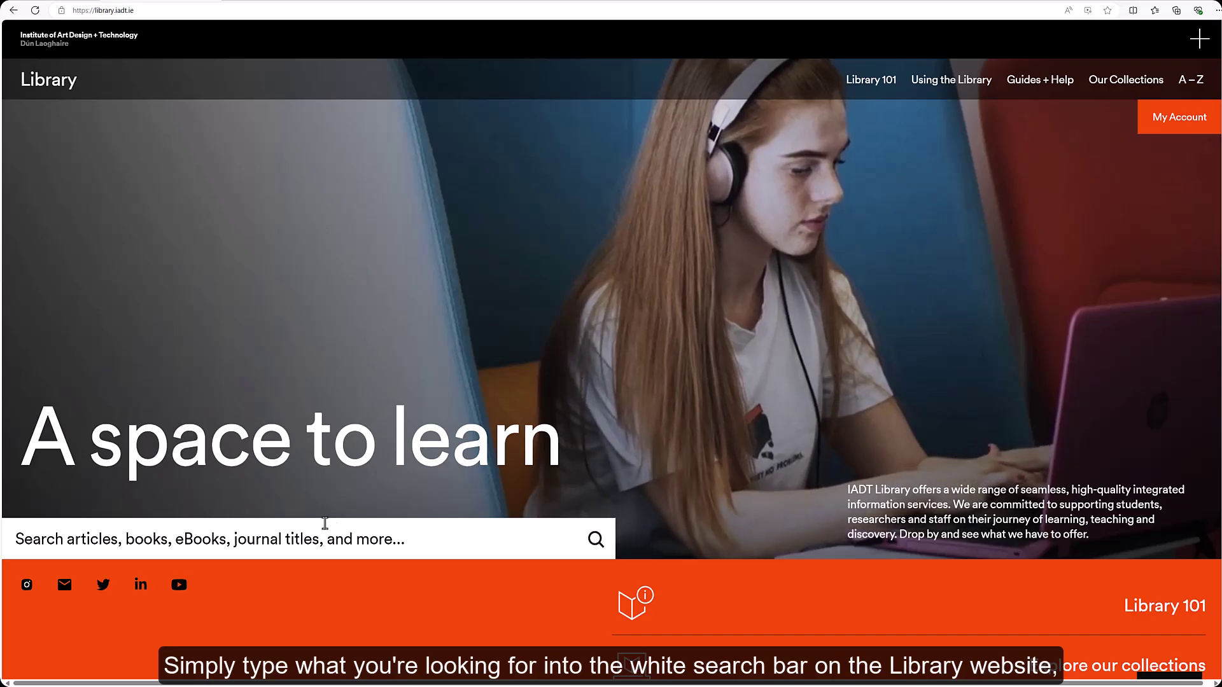
Search for "marketing" again from the library homepage and open the source type options for the results.
{"action": "left_click", "coordinate": [320, 529]}
{"action": "type", "text": "mar"}
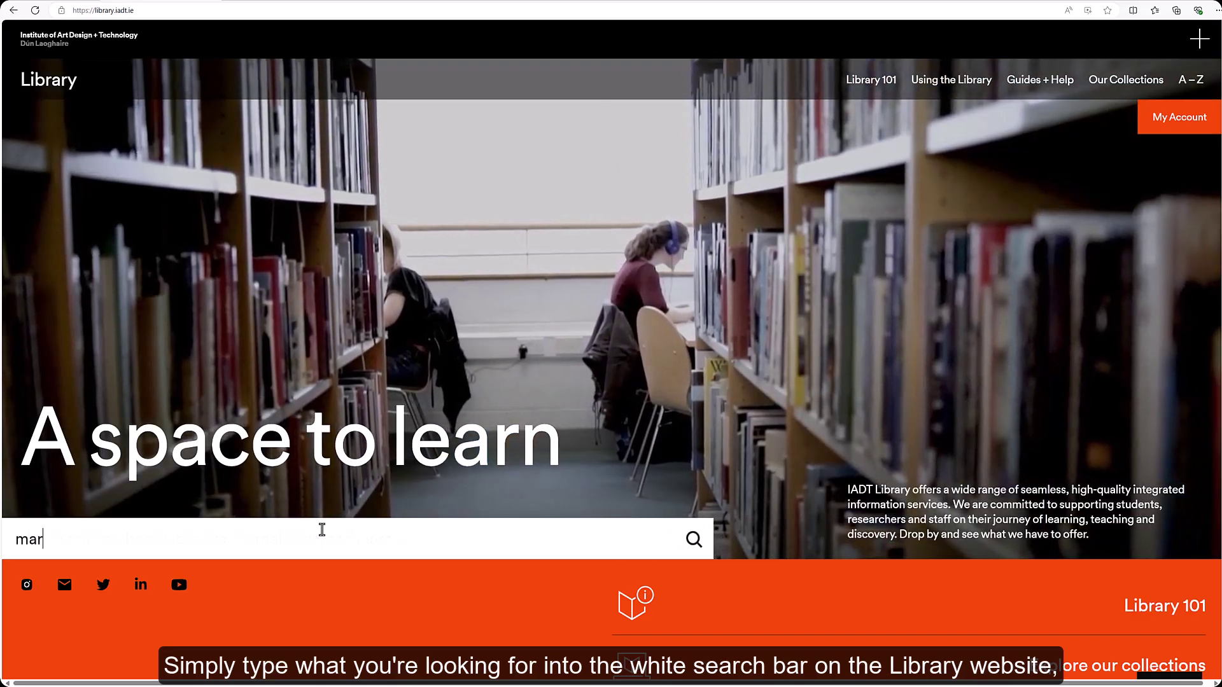
{"action": "type", "text": "keting"}
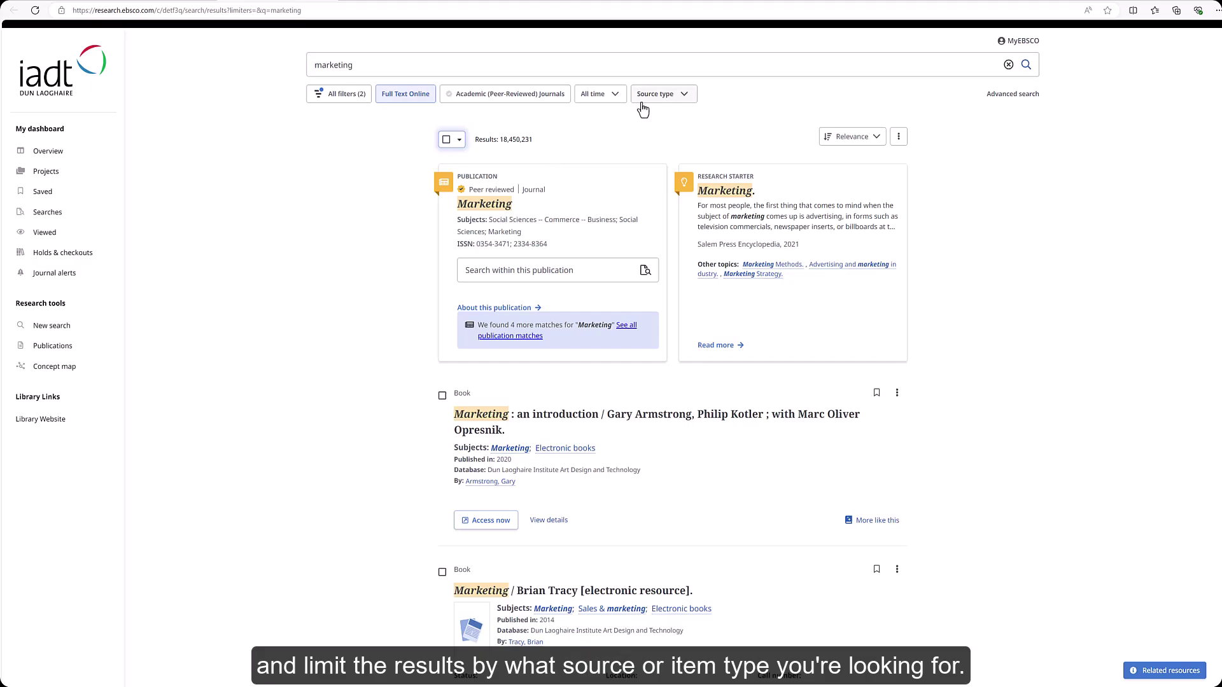
{"action": "left_click", "coordinate": [643, 109]}
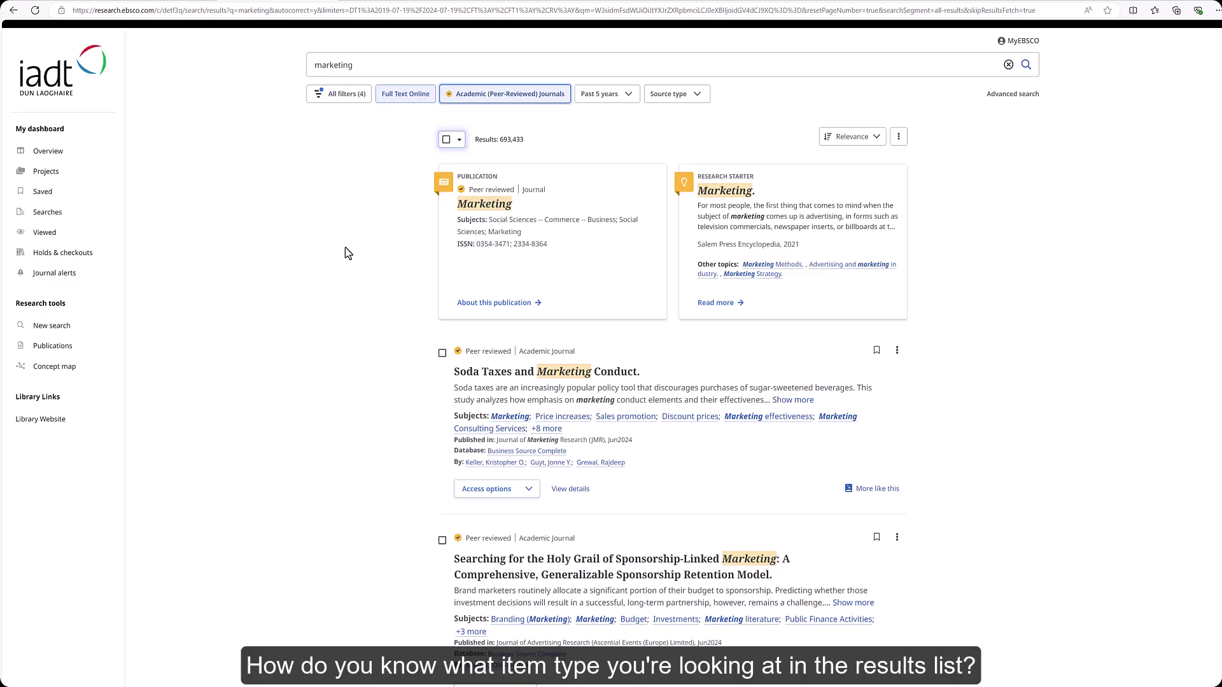
Highlight the item type label of "Soda Taxes and Marketing Conduct" and open the article's PDF from its access options.
{"action": "left_click_drag", "start_coordinate": [575, 351], "coordinate": [454, 356]}
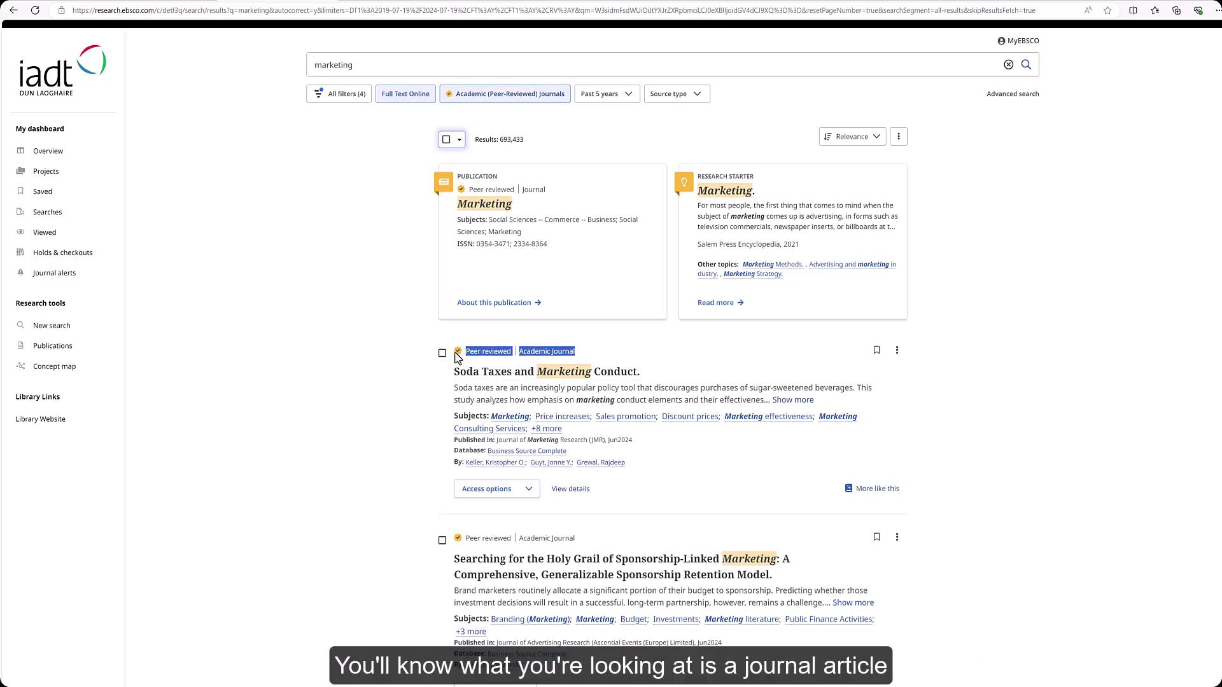
{"action": "left_click", "coordinate": [596, 355]}
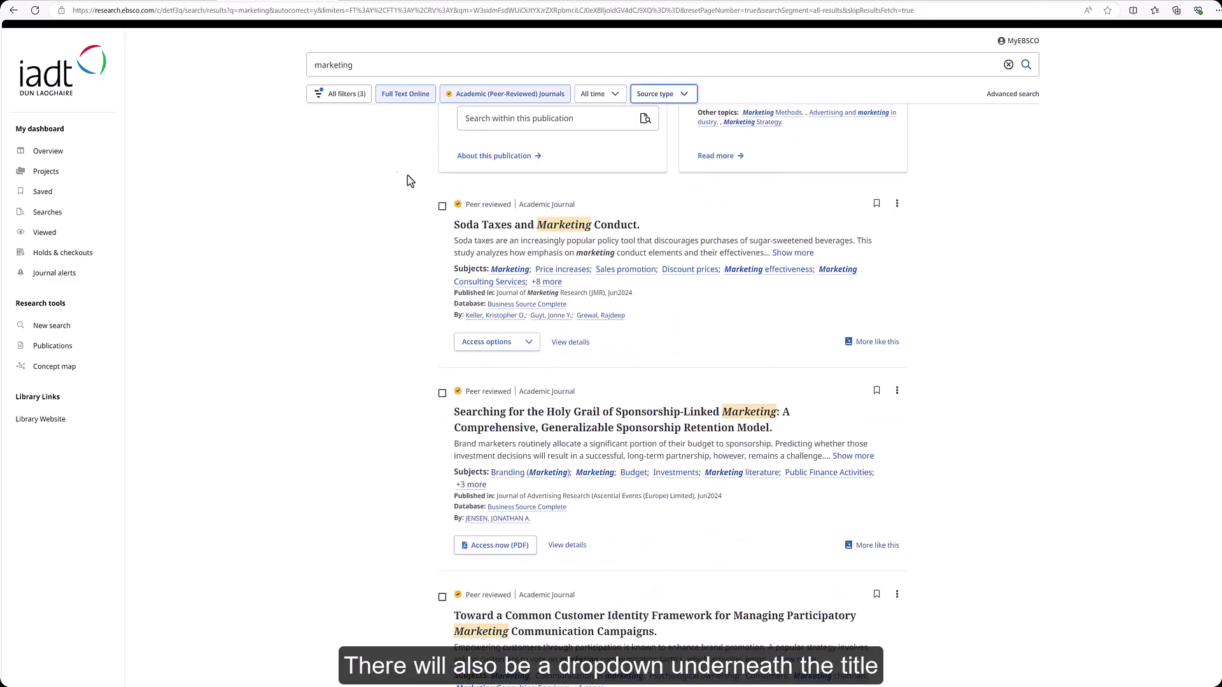
{"action": "left_click", "coordinate": [539, 342]}
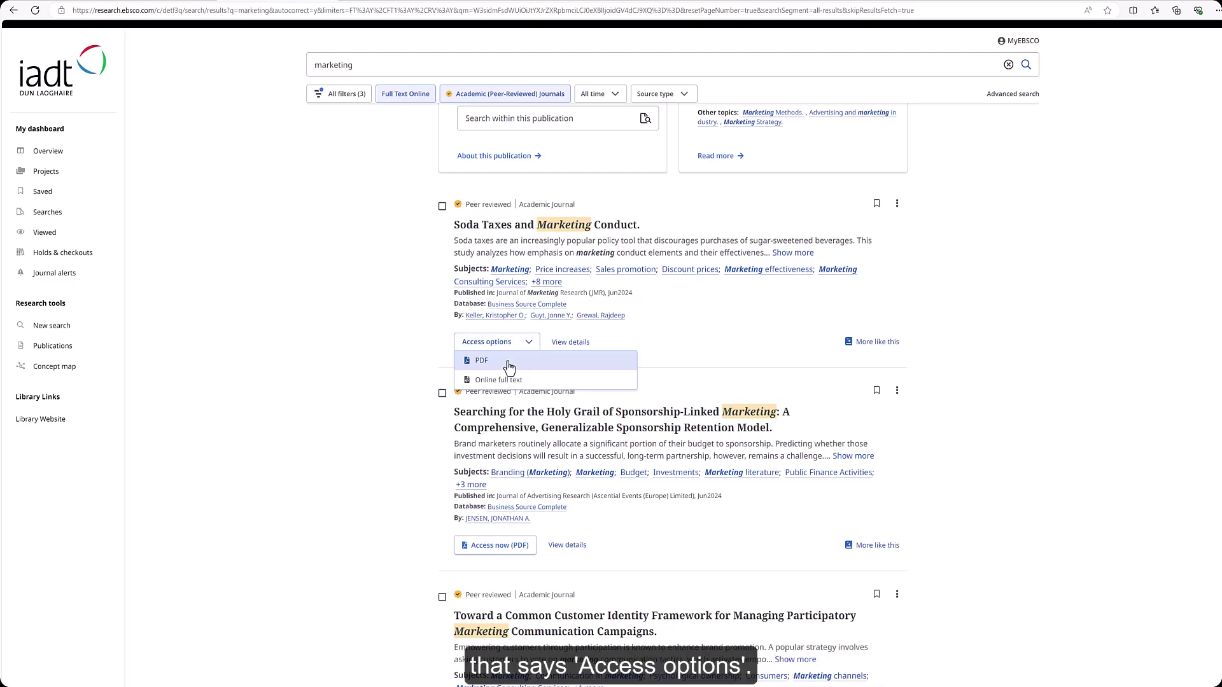
{"action": "left_click", "coordinate": [525, 364]}
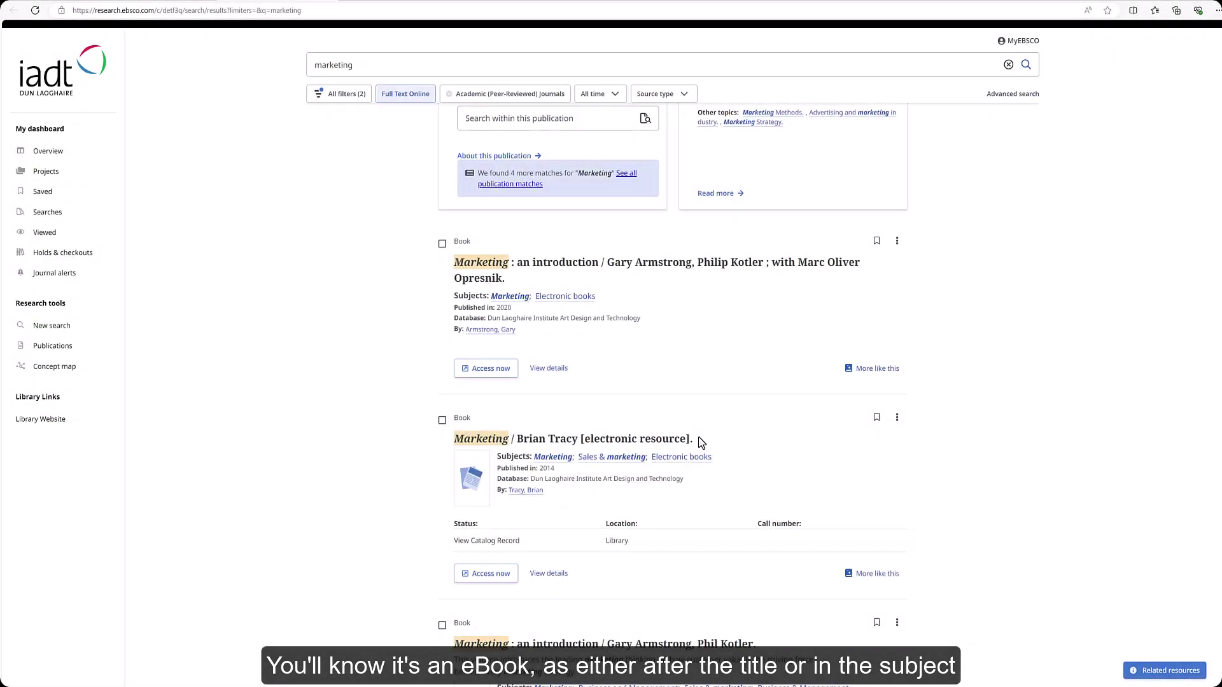
Highlight the eBook indicators: "electronic resource" in the 2014 Marketing title and the "Electronic books" subject of the 2020 book.
{"action": "left_click_drag", "start_coordinate": [700, 442], "coordinate": [578, 440]}
{"action": "left_click_drag", "start_coordinate": [598, 298], "coordinate": [533, 301]}
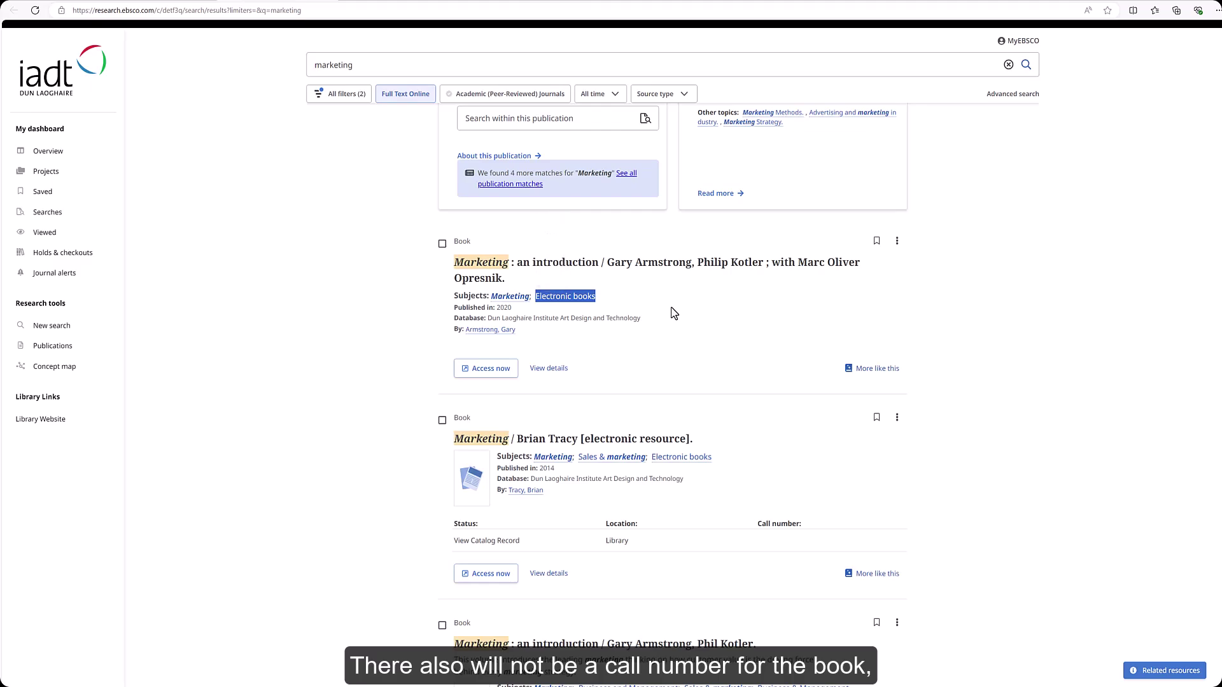
{"action": "left_click_drag", "start_coordinate": [757, 368], "coordinate": [823, 374]}
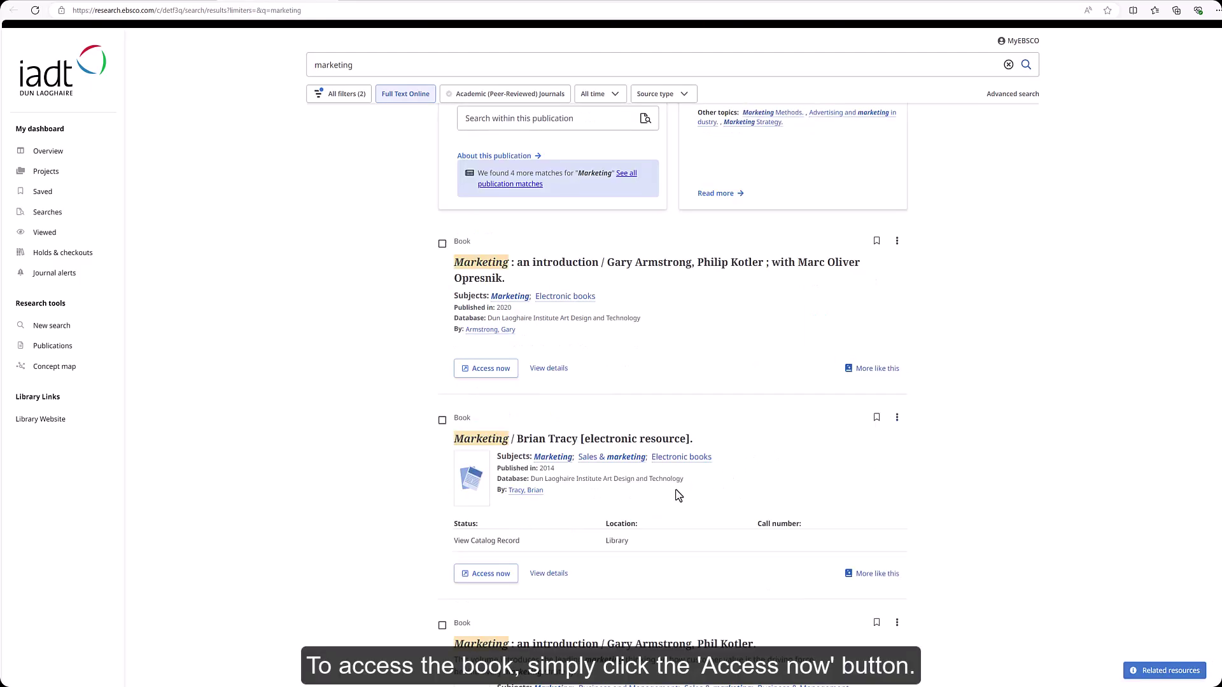
Access the 2014 Marketing eBook in ProQuest Ebook Central, look through its online reading view and close it.
{"action": "left_click", "coordinate": [490, 574]}
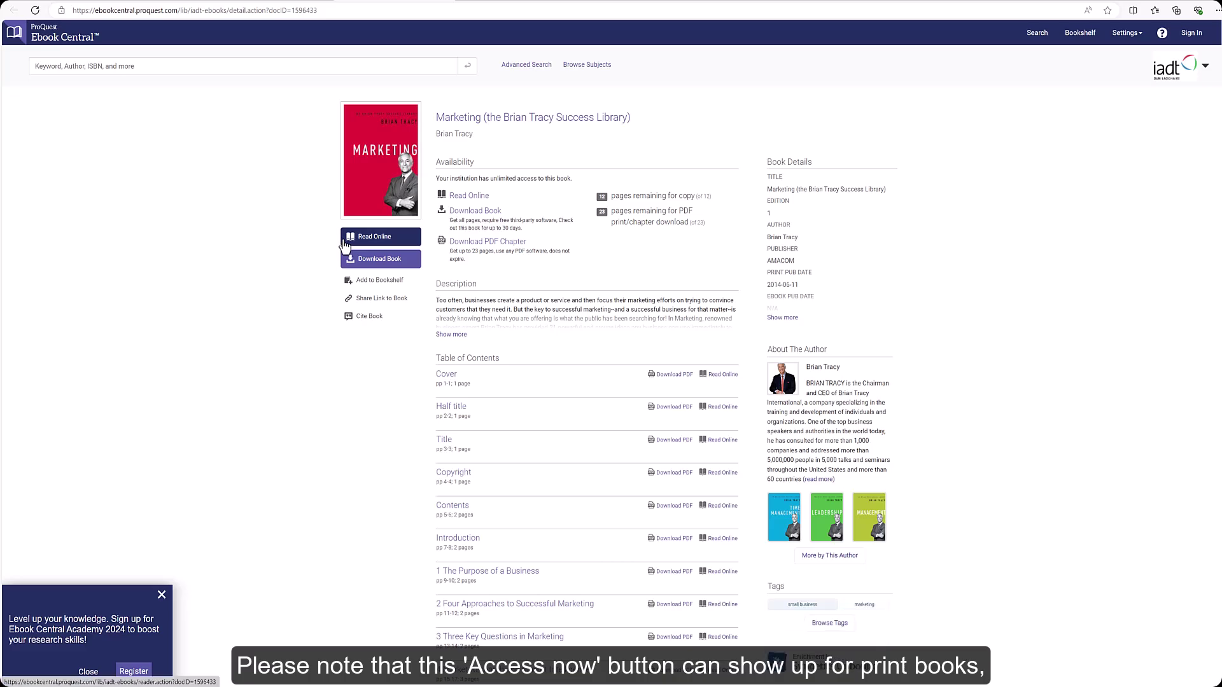
{"action": "left_click", "coordinate": [344, 242]}
{"action": "scroll", "coordinate": [282, 274], "scroll_direction": "down", "scroll_amount": 4}
{"action": "scroll", "coordinate": [280, 276], "scroll_direction": "up", "scroll_amount": 5}
{"action": "key", "text": "ctrl+w"}
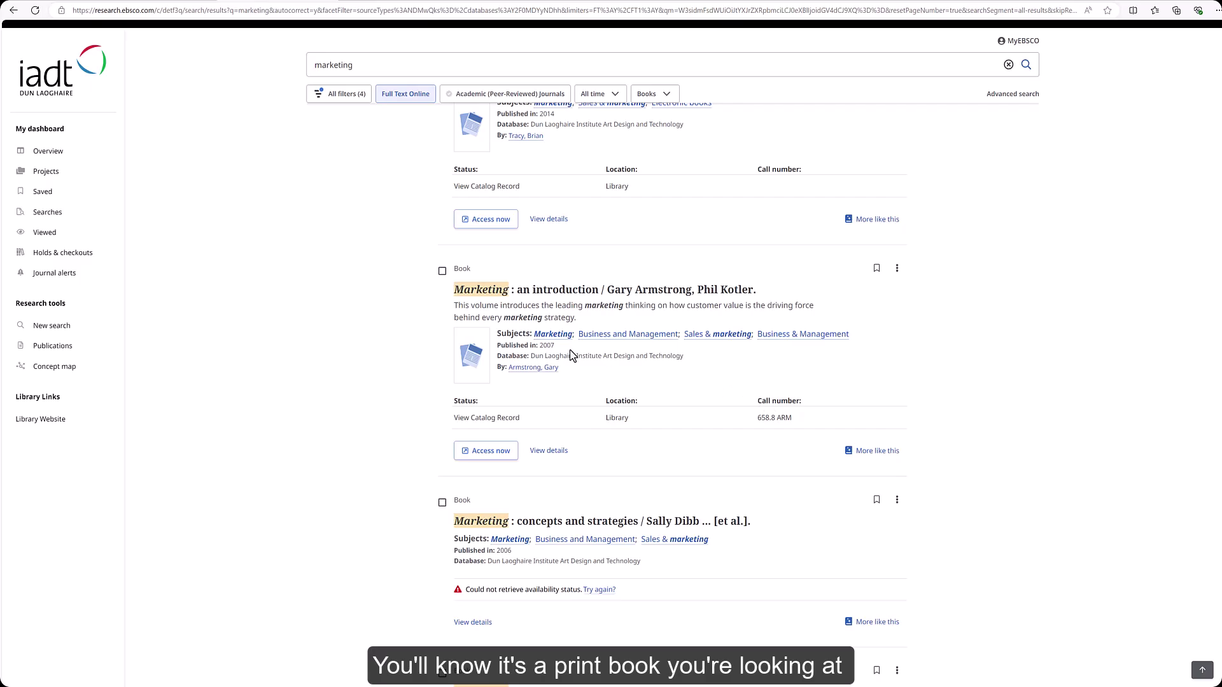
Highlight the Book label and the call number of the 2007 print book "Marketing: an introduction".
{"action": "left_click_drag", "start_coordinate": [452, 268], "coordinate": [472, 270]}
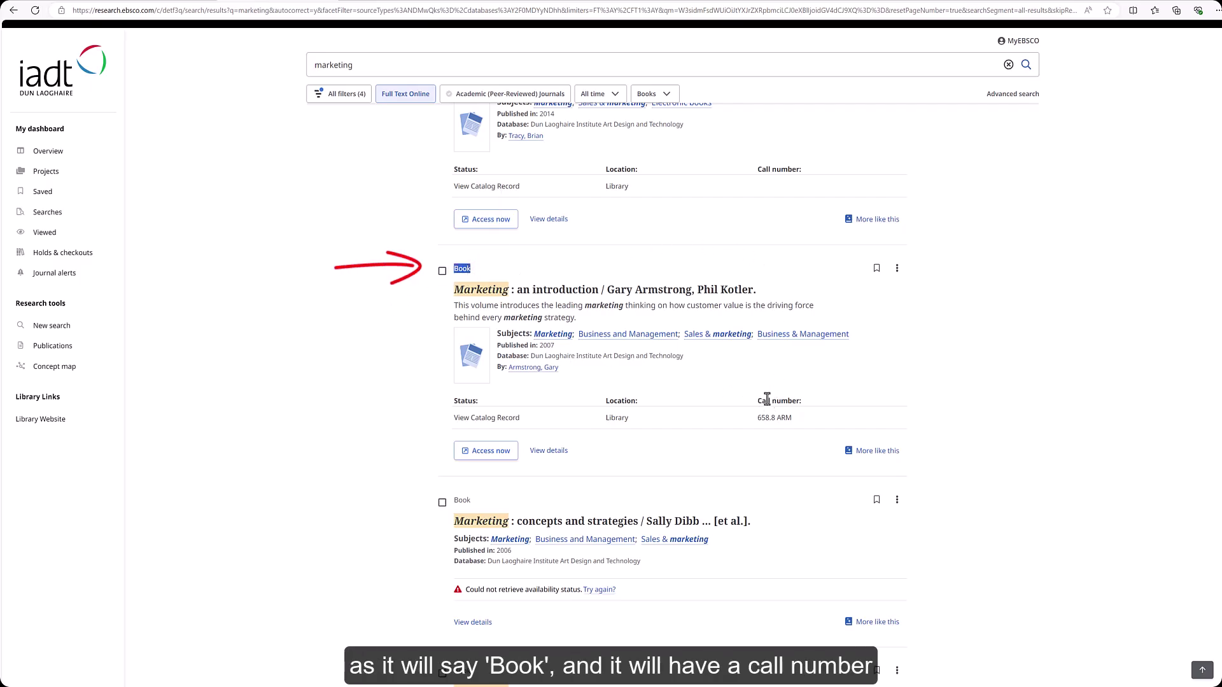
{"action": "left_click_drag", "start_coordinate": [757, 418], "coordinate": [814, 422]}
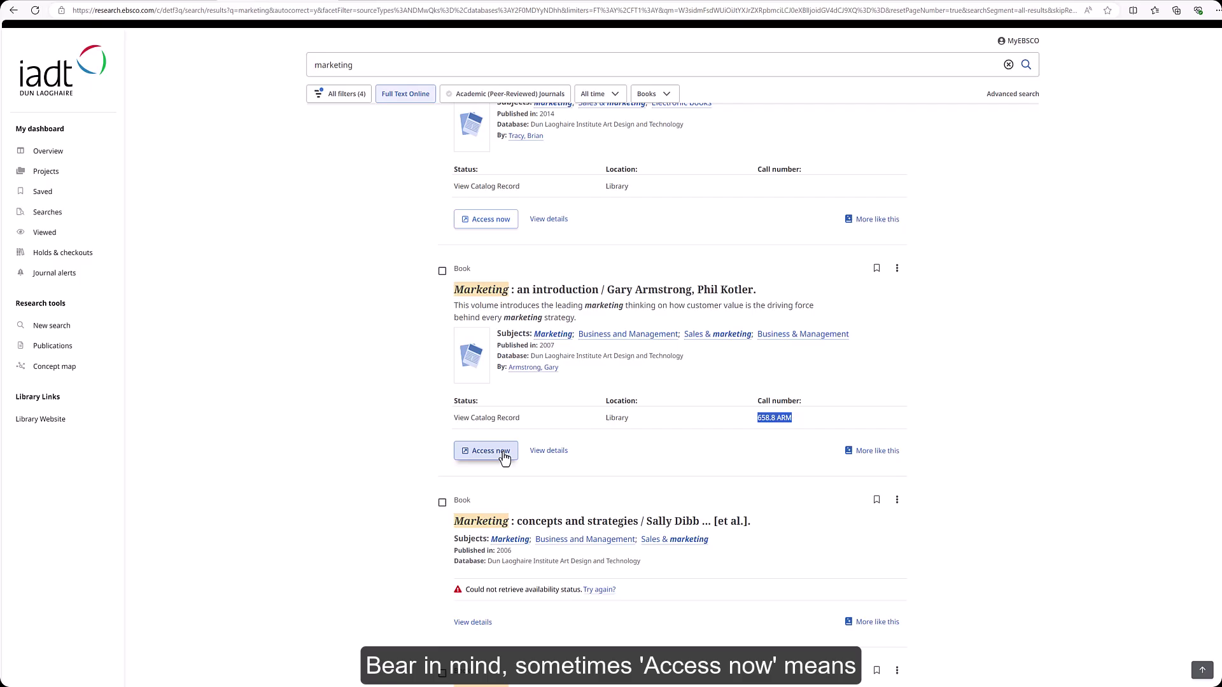
Look through the detailed record of the 2007 book "Marketing: an introduction" and highlight its call number in the search results.
{"action": "left_click", "coordinate": [551, 452]}
{"action": "scroll", "coordinate": [401, 362], "scroll_direction": "down", "scroll_amount": 3}
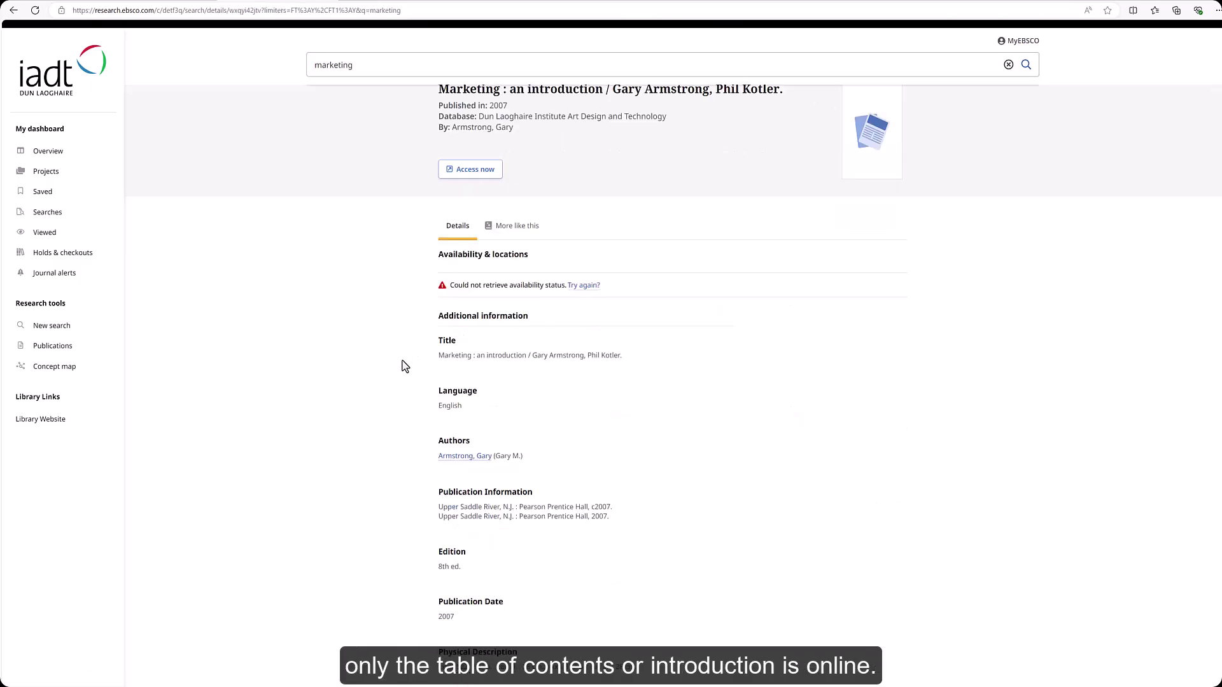
{"action": "scroll", "coordinate": [402, 368], "scroll_direction": "down", "scroll_amount": 9}
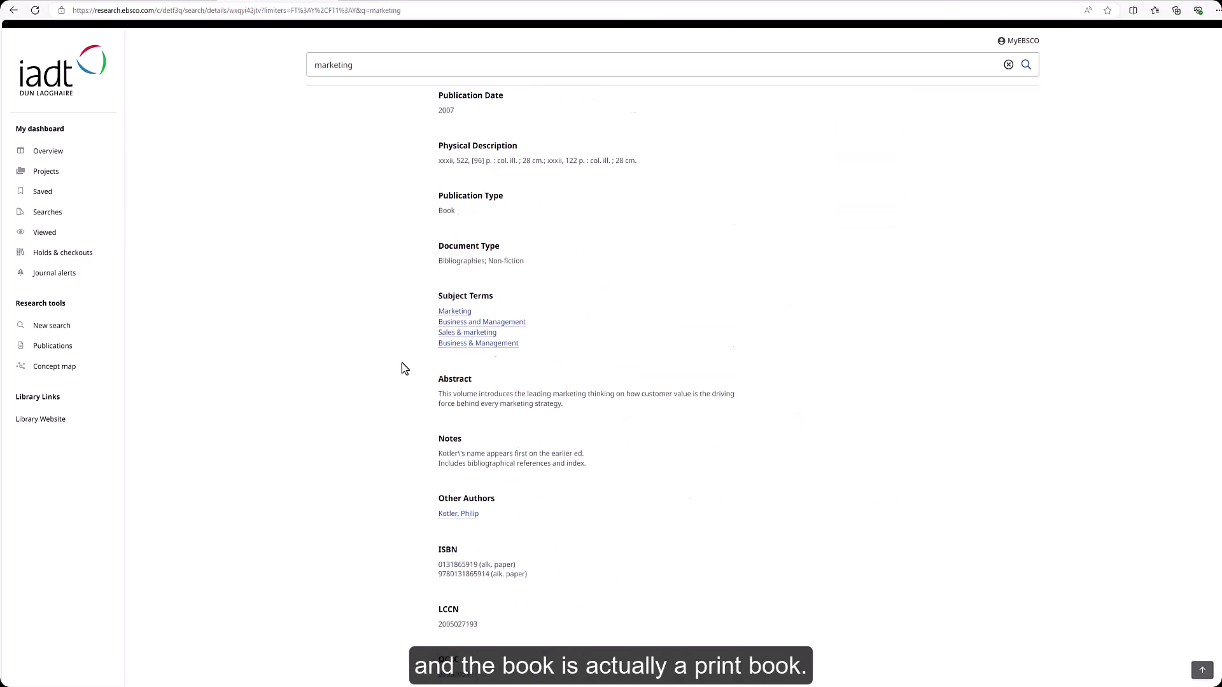
{"action": "left_click_drag", "start_coordinate": [487, 522], "coordinate": [553, 534]}
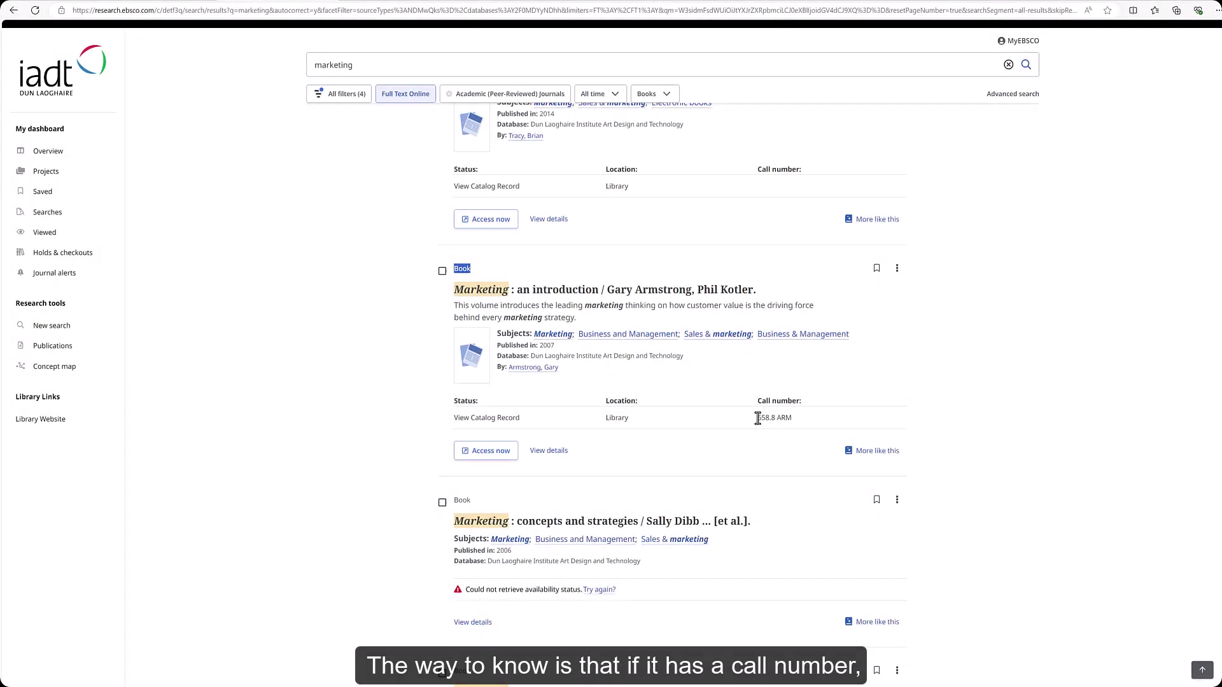
{"action": "left_click_drag", "start_coordinate": [758, 417], "coordinate": [813, 420]}
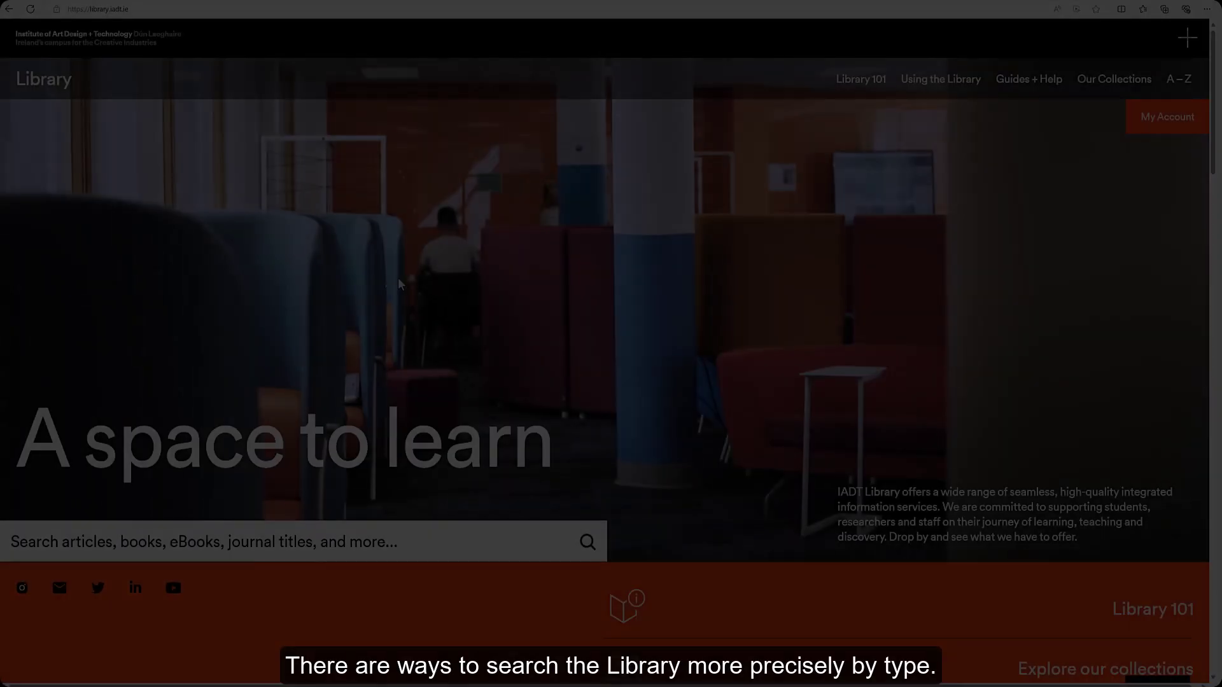
Find the eBooks section among the Library website's Our Collections and open the eBook collection search from it.
{"action": "left_click", "coordinate": [1106, 85]}
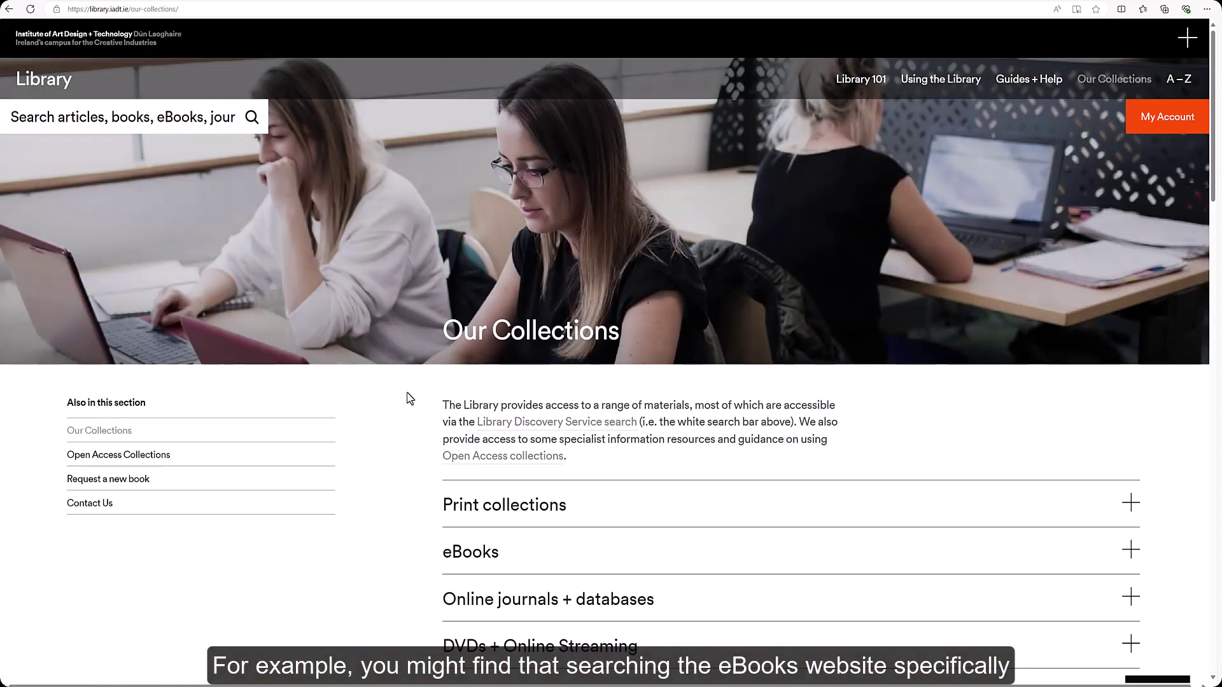
{"action": "scroll", "coordinate": [410, 398], "scroll_direction": "down", "scroll_amount": 3}
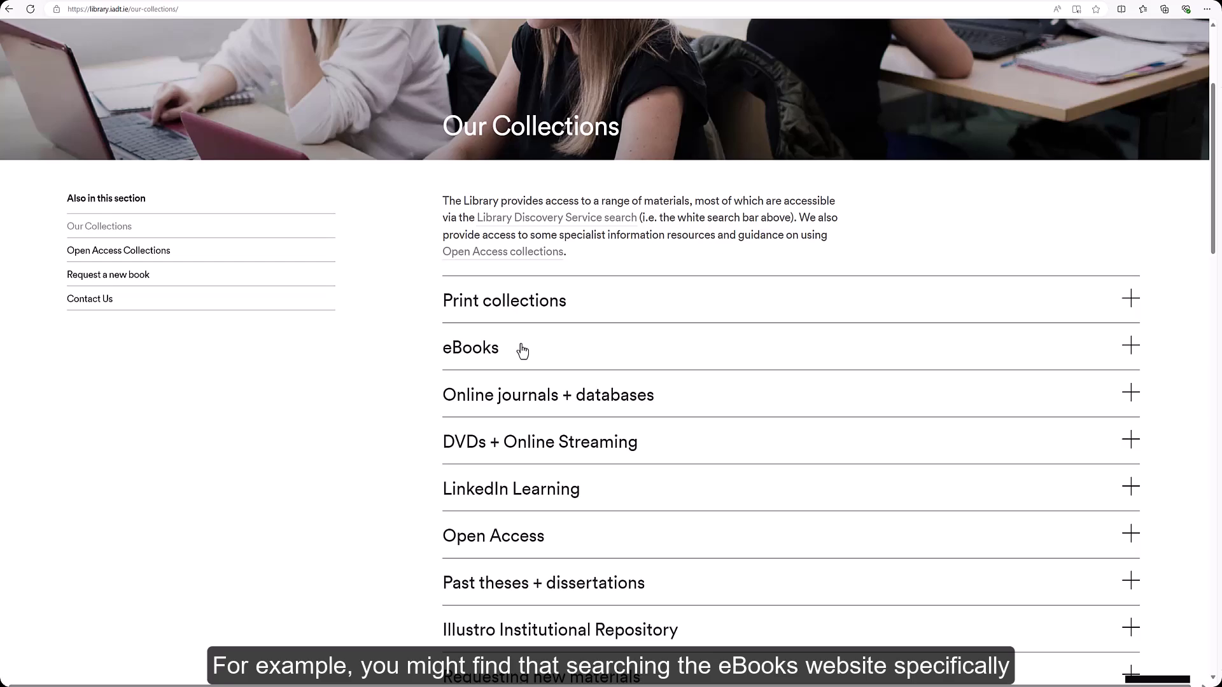
{"action": "left_click", "coordinate": [522, 351]}
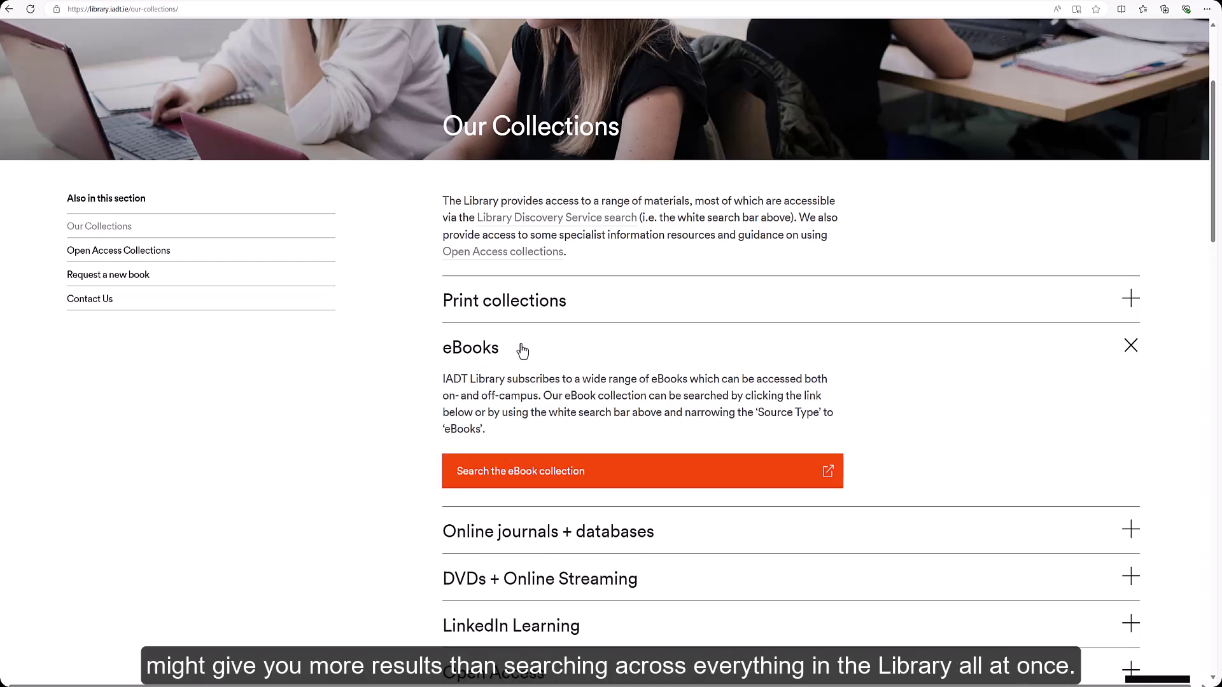
{"action": "left_click", "coordinate": [606, 481]}
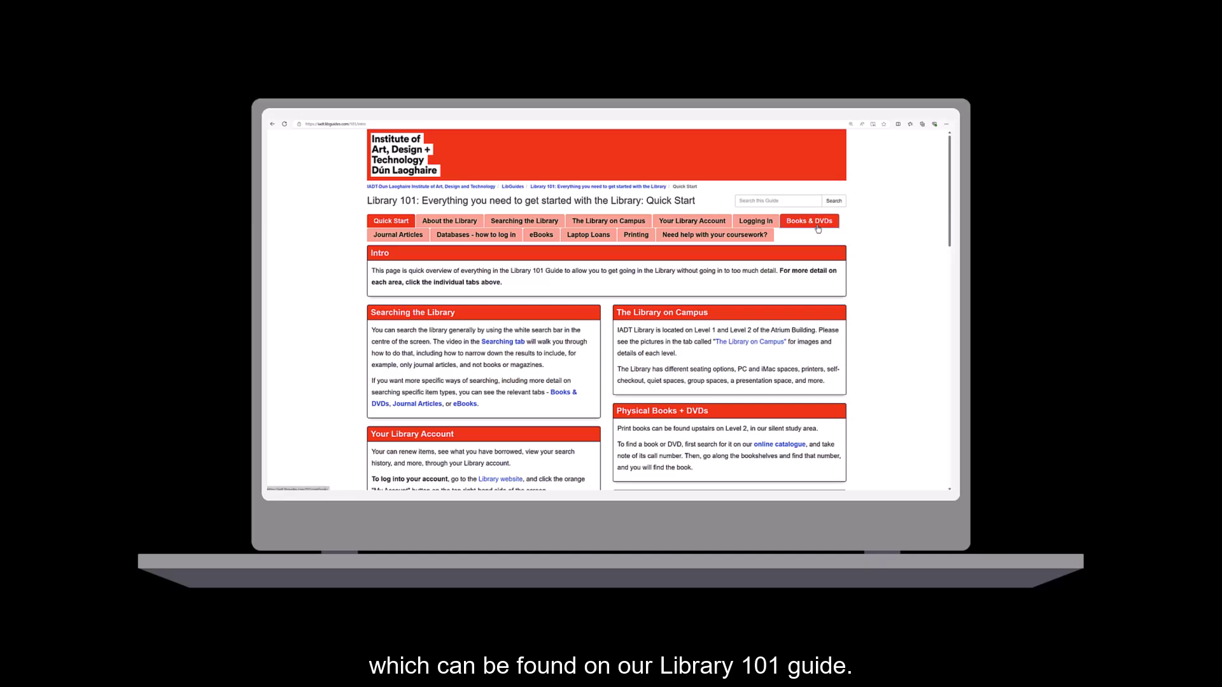
View the Books & DVDs, Journal Articles and eBooks pages of the Library 101 guide in turn.
{"action": "left_click", "coordinate": [818, 225]}
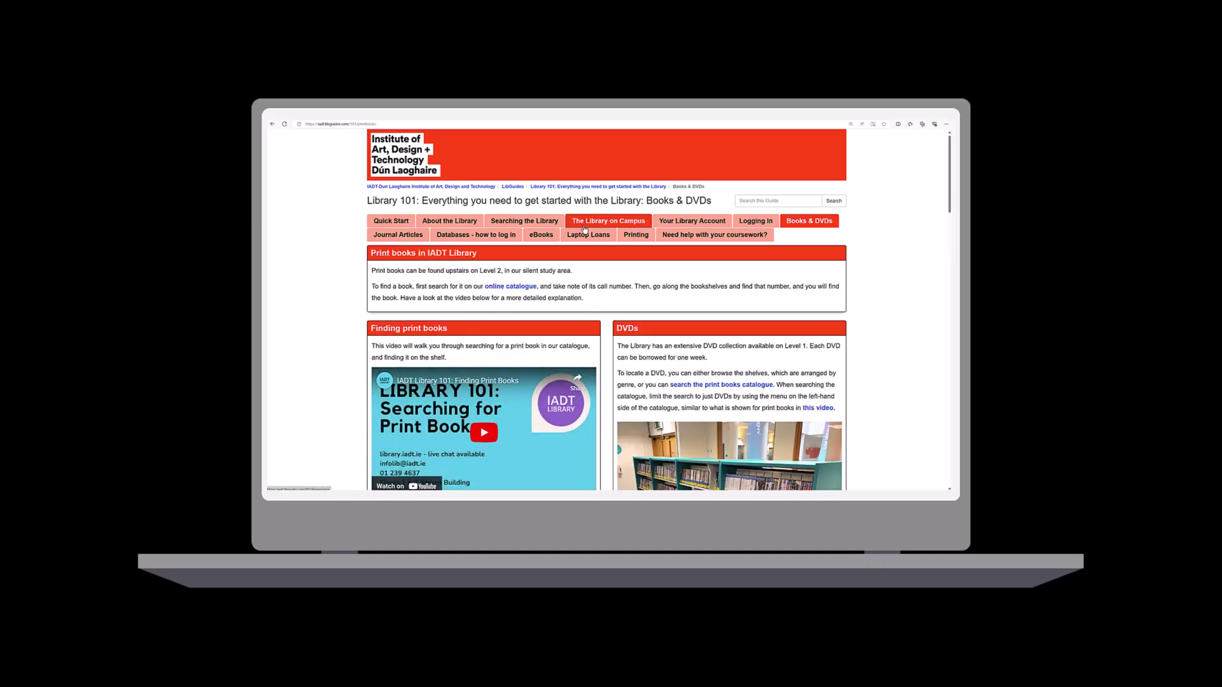
{"action": "left_click", "coordinate": [418, 236]}
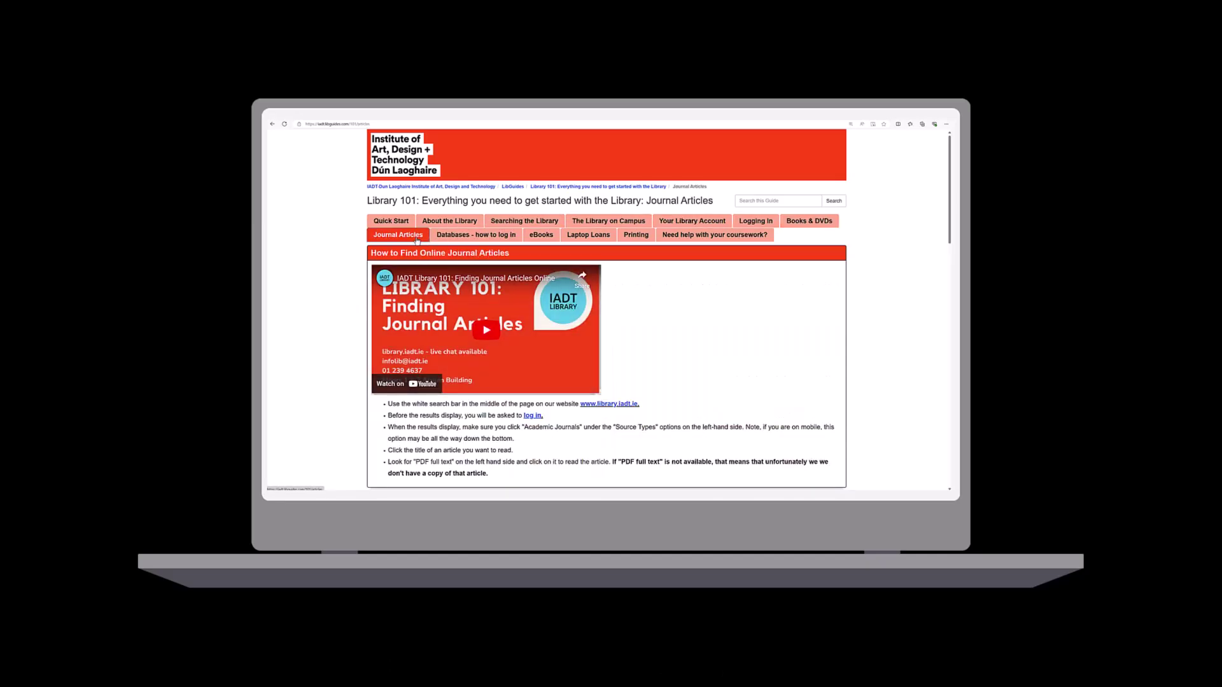
{"action": "left_click", "coordinate": [541, 235]}
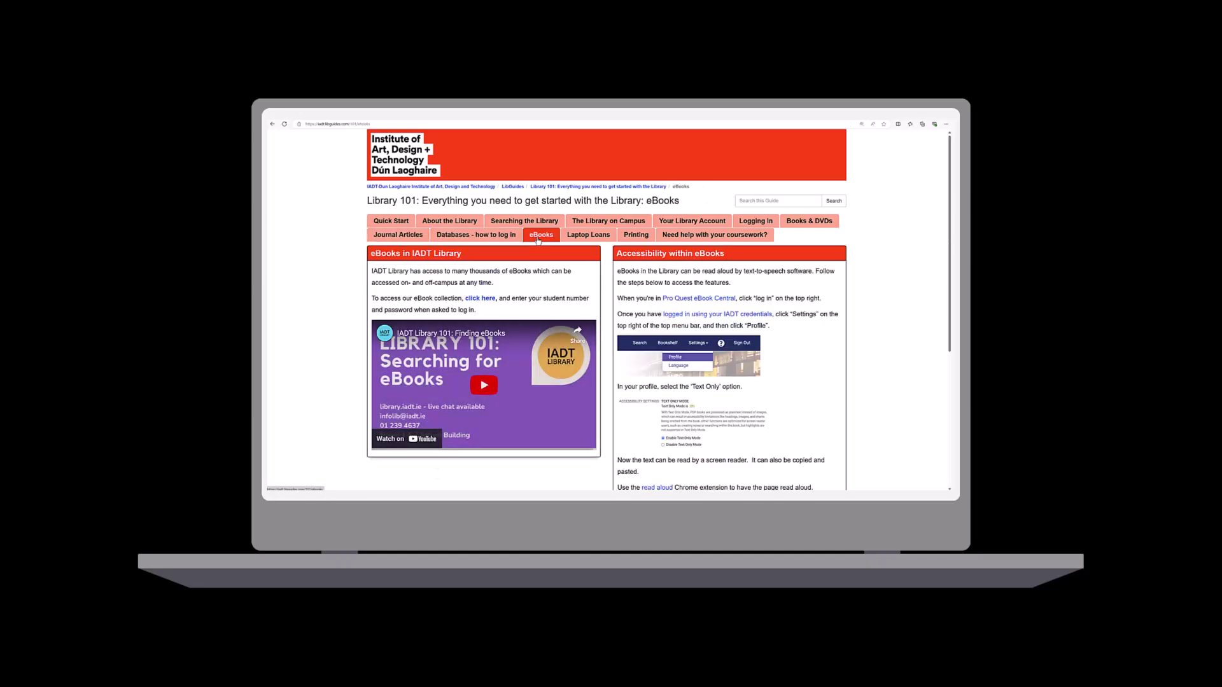